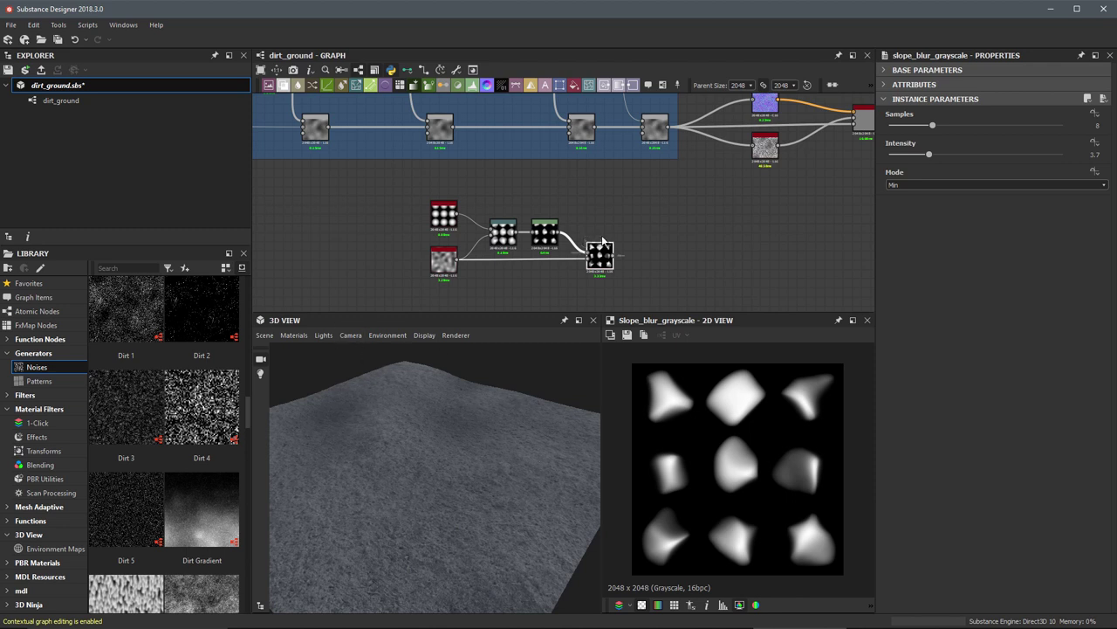
Step: Add a Shape Splatter node in the empty graph area beyond the Slope Blur Grayscale node
middle_click_drag(726, 233, 664, 231)
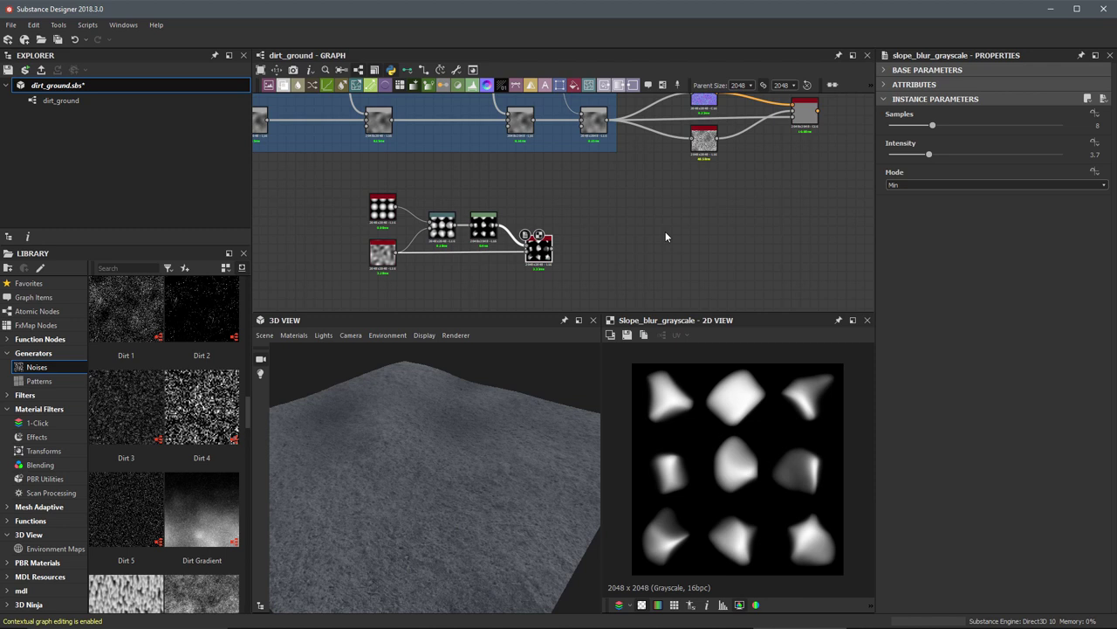
left_click(641, 205)
key("space")
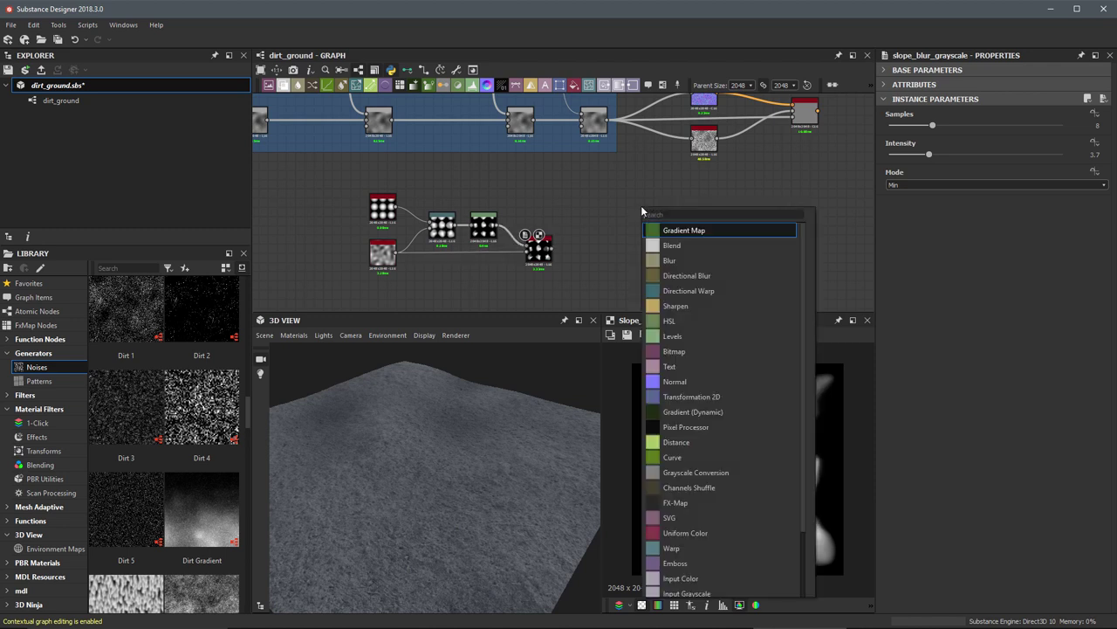
type("shape")
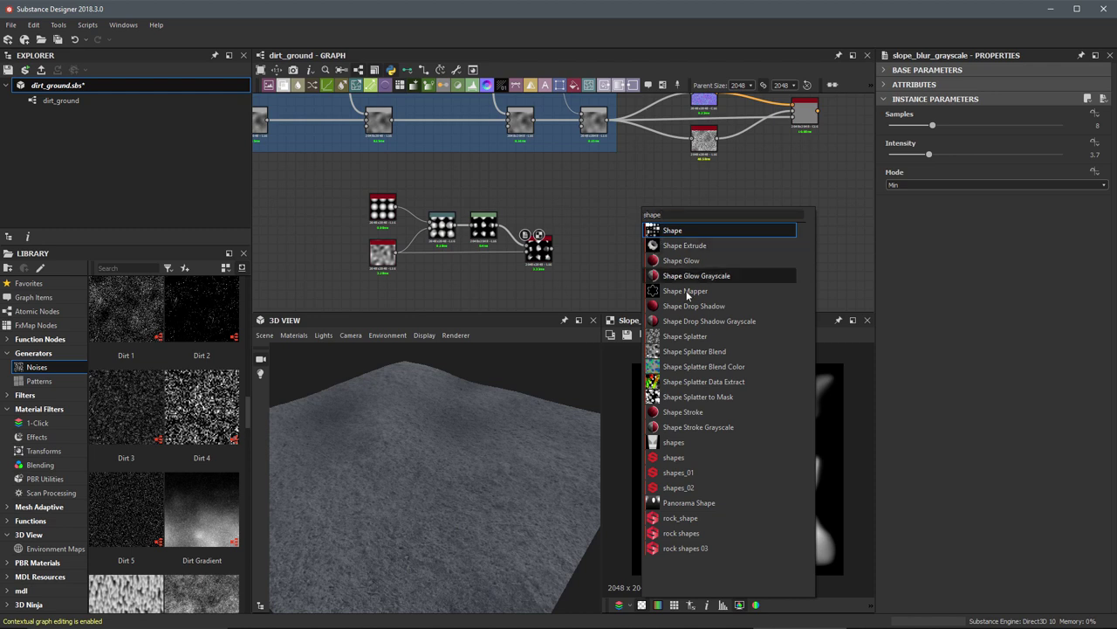
left_click(675, 336)
left_click_drag(636, 207, 690, 231)
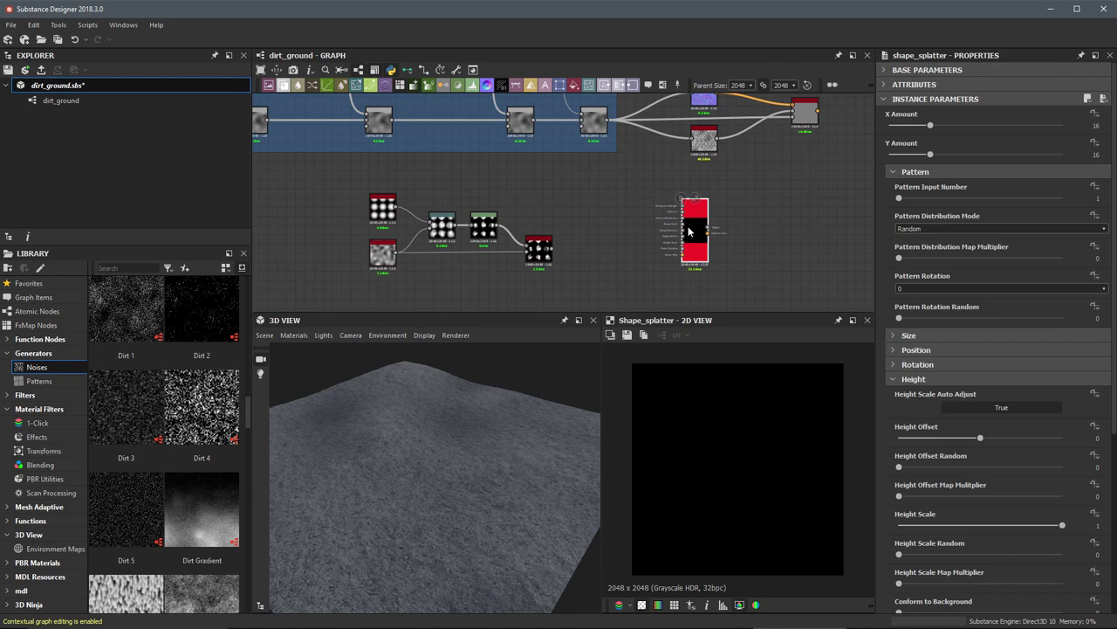
Step: Connect the output of the last Blend node in the blue frame to the Shape Splatter's Background Height input
scroll(693, 231, "up", 4)
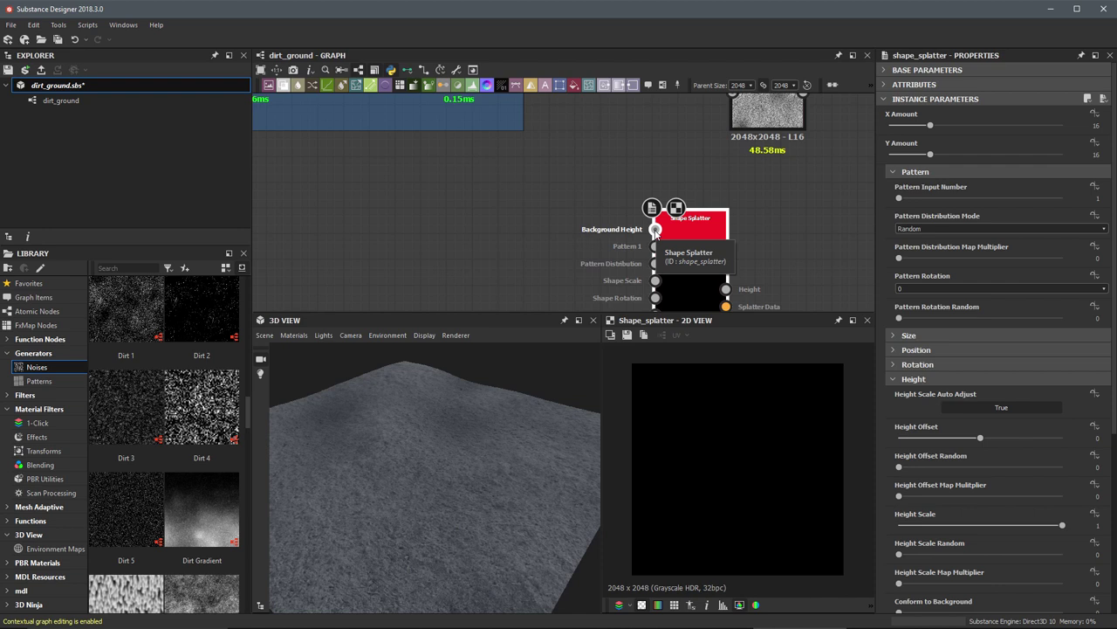
middle_click_drag(599, 154, 688, 222)
left_click(591, 206)
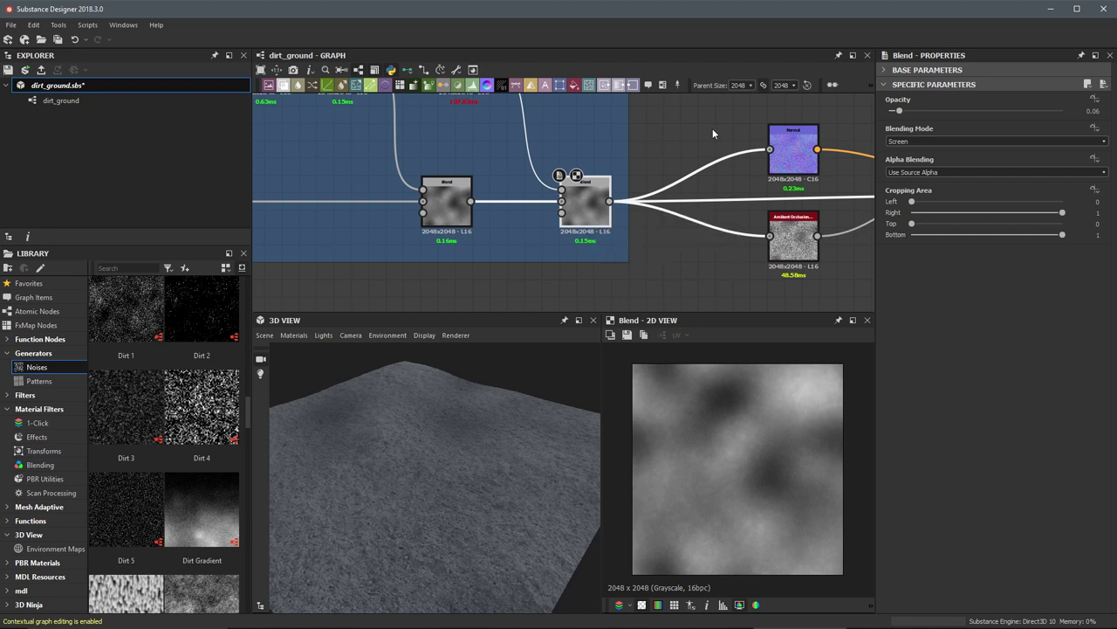
scroll(712, 130, "down", 2)
middle_click_drag(632, 134, 485, 144)
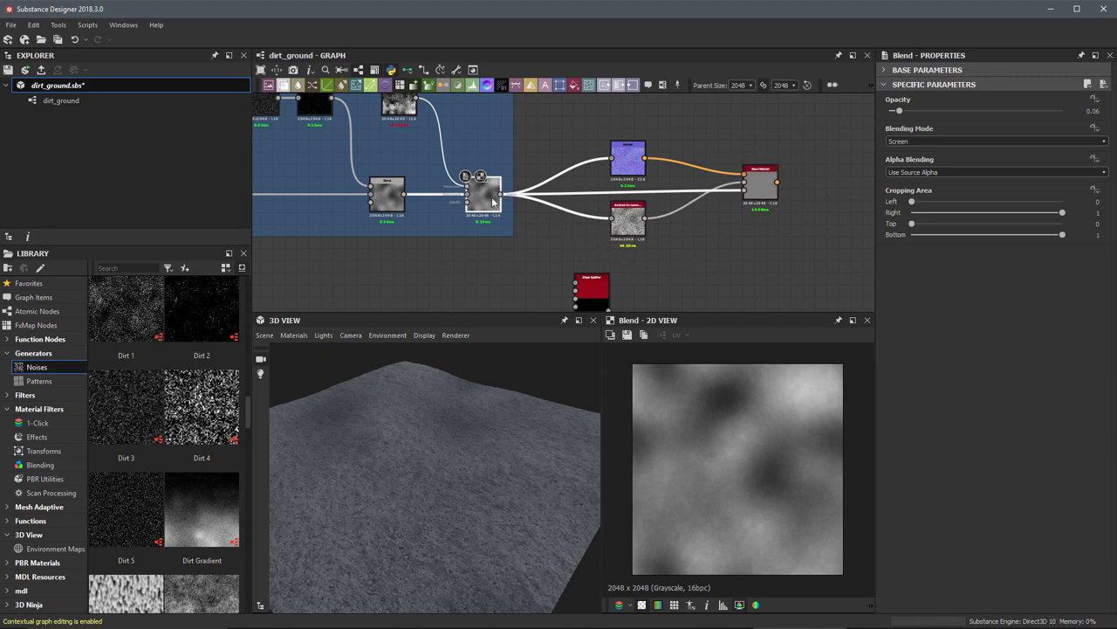
scroll(632, 149, "up", 2)
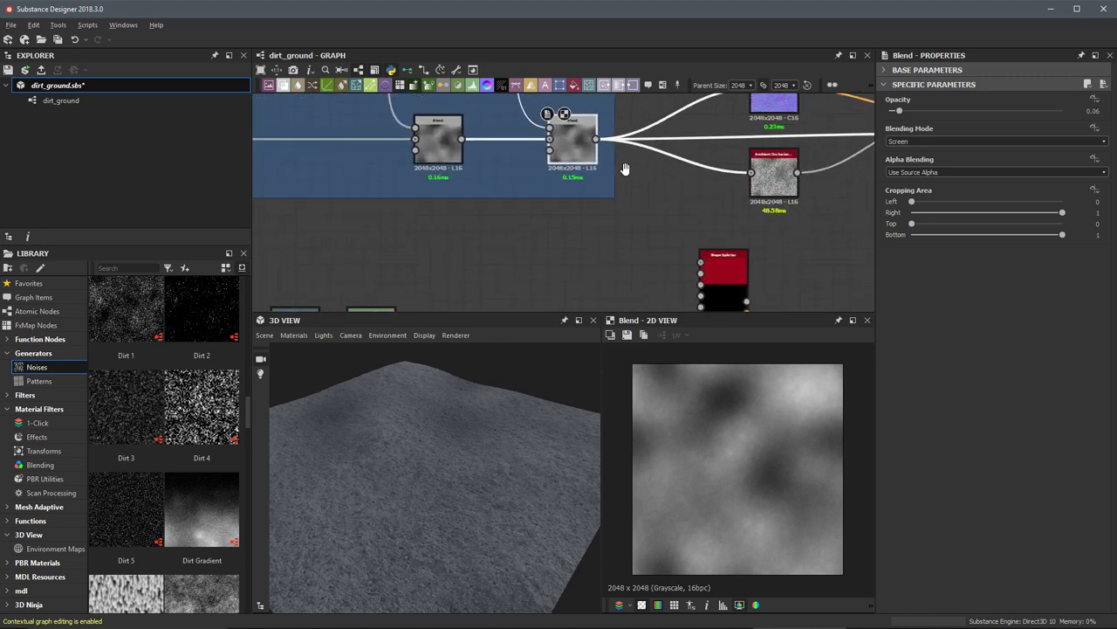
left_click_drag(576, 148, 680, 271)
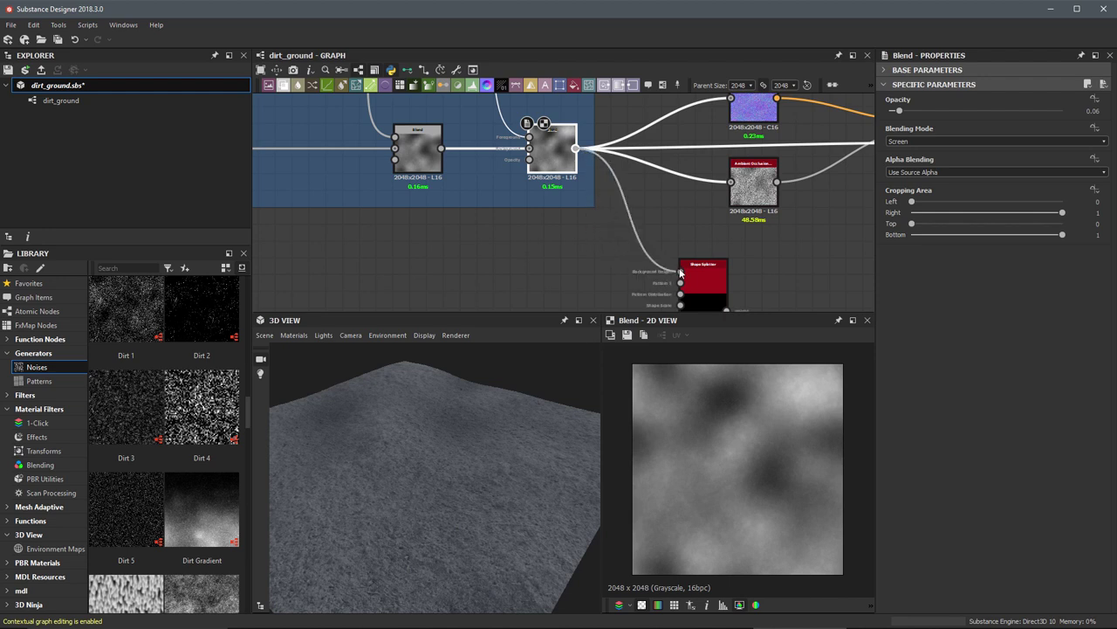
Step: Reposition the Shape Splatter node level with the Slope Blur Grayscale chain and set its Pattern Input Number to 3
middle_click_drag(607, 273, 653, 160)
left_click_drag(754, 199, 702, 224)
scroll(625, 259, "up", 2)
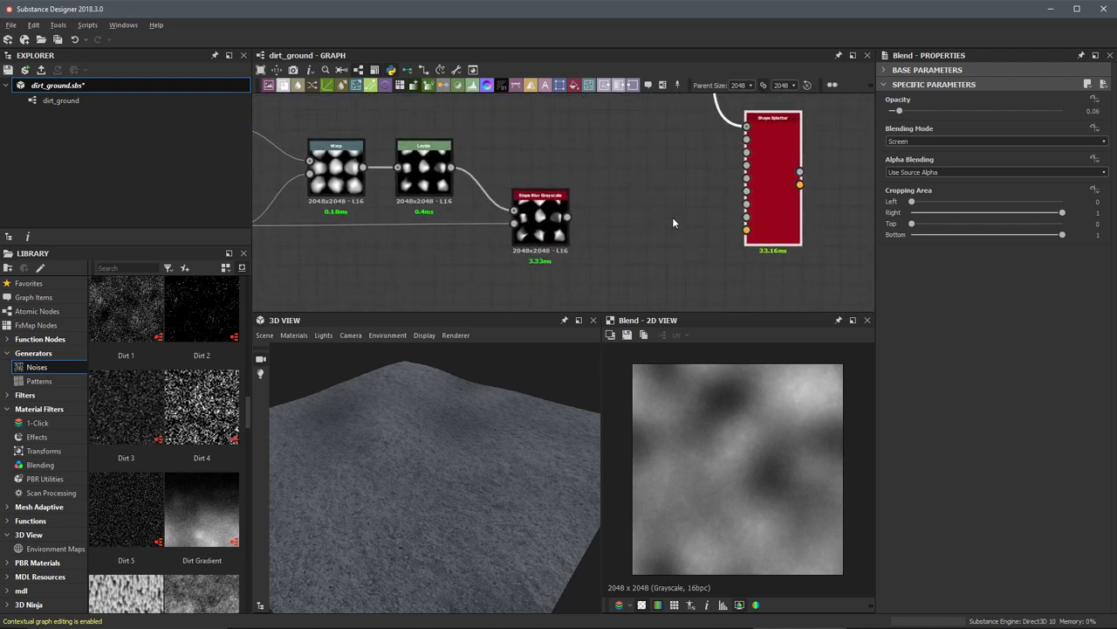
left_click_drag(722, 185, 729, 194)
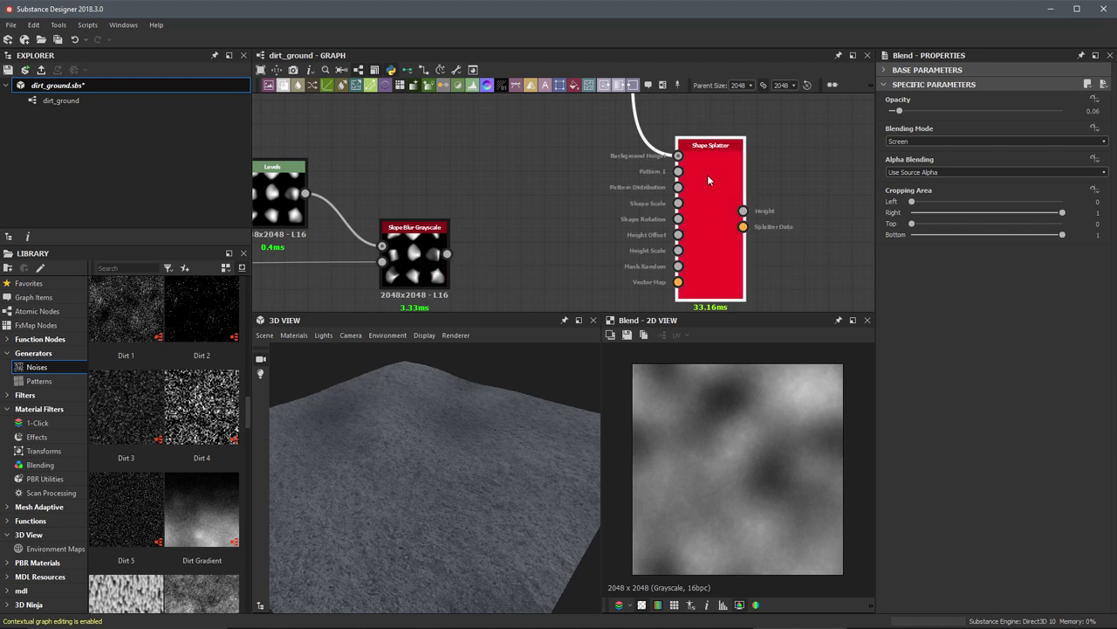
left_click(708, 181)
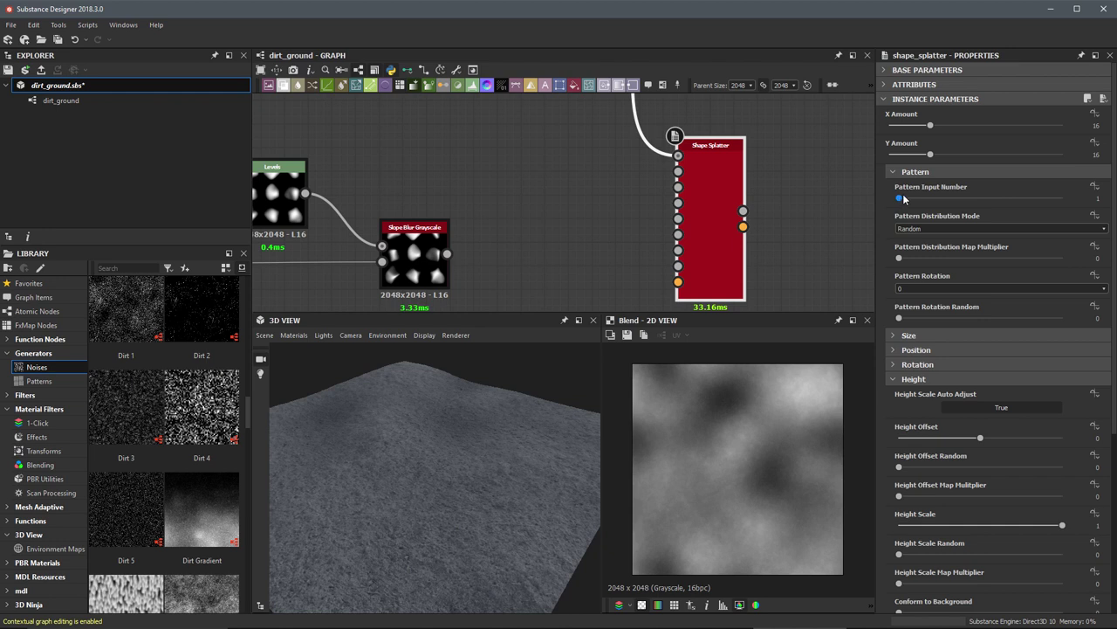
left_click_drag(900, 200, 945, 202)
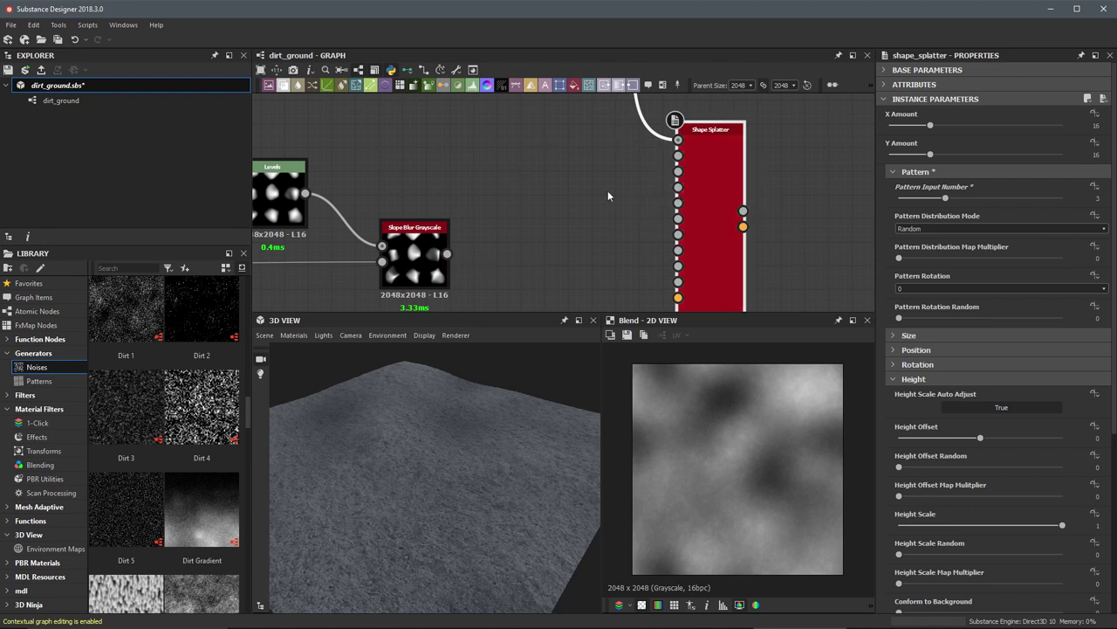
Step: Preview the Slope Blur Grayscale shapes and add a Crop Grayscale node between that node and the Shape Splatter
middle_click_drag(590, 202, 718, 187)
double_click(563, 231)
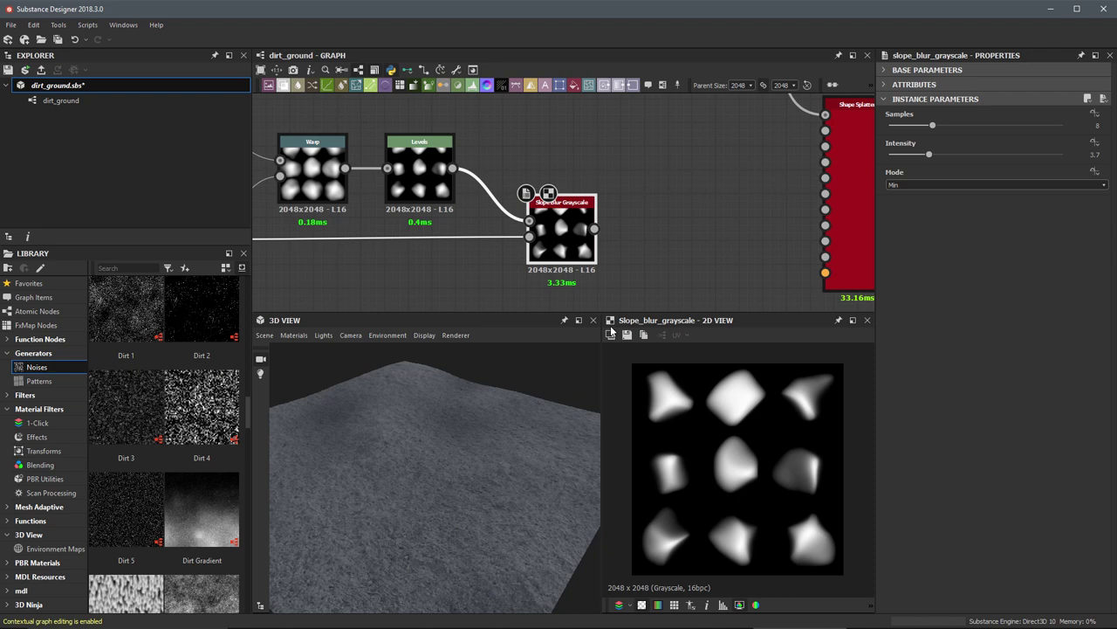
middle_click_drag(694, 227, 675, 211)
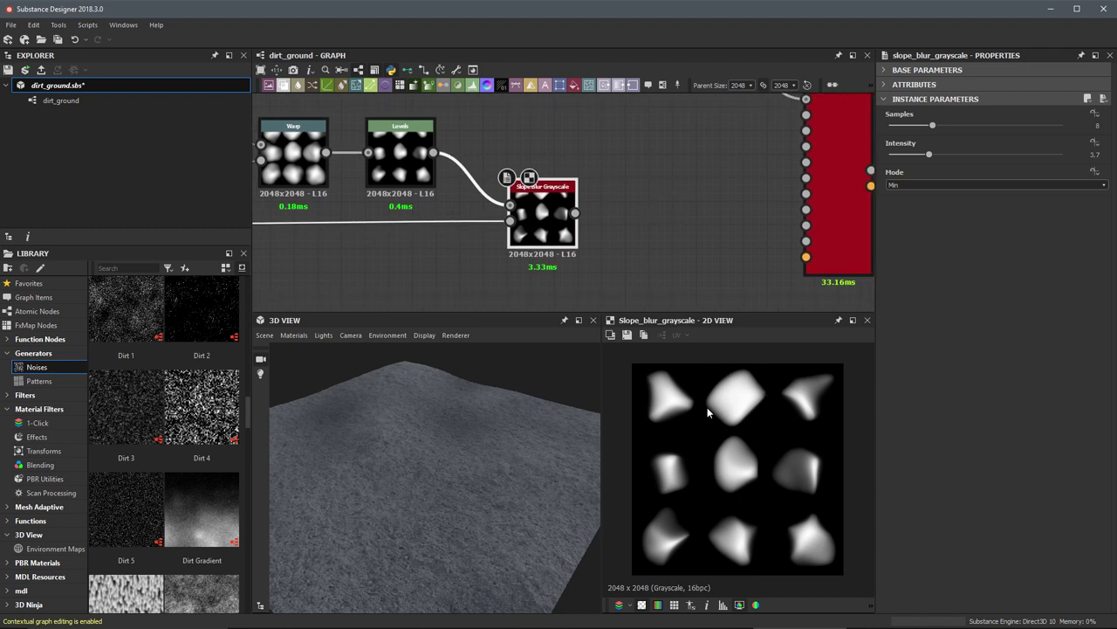
middle_click_drag(839, 129, 752, 164)
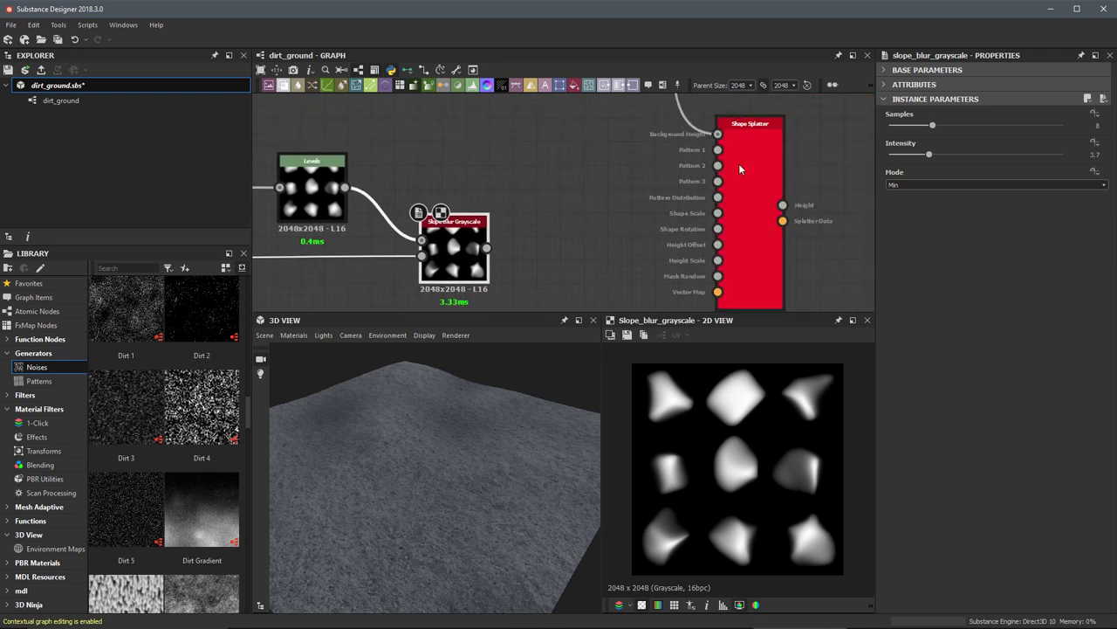
middle_click_drag(583, 257, 623, 229)
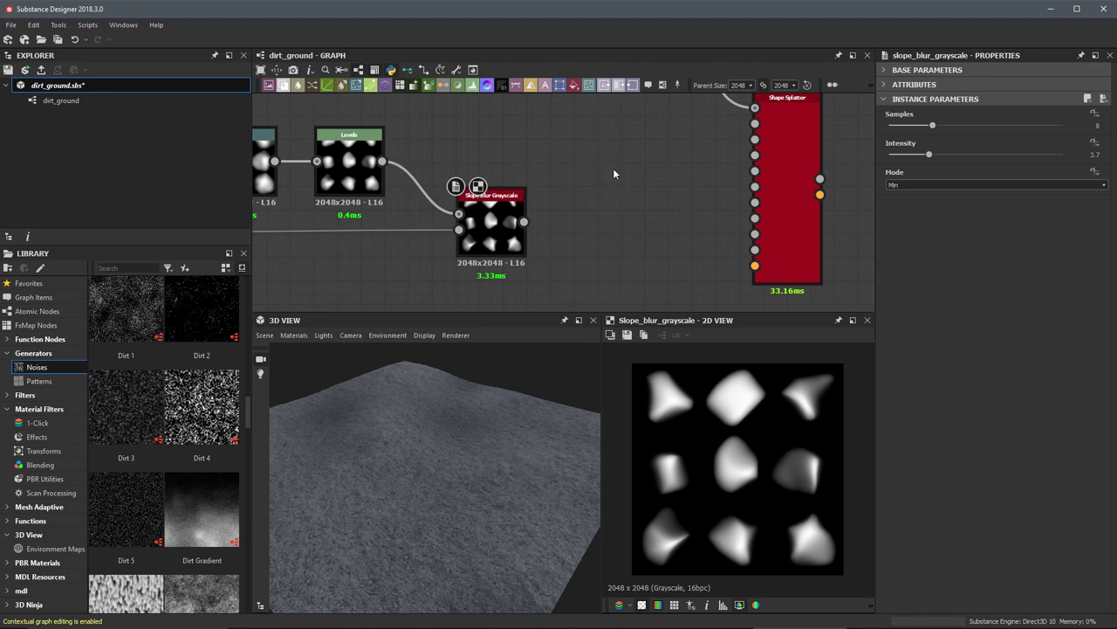
key("space")
type("crop")
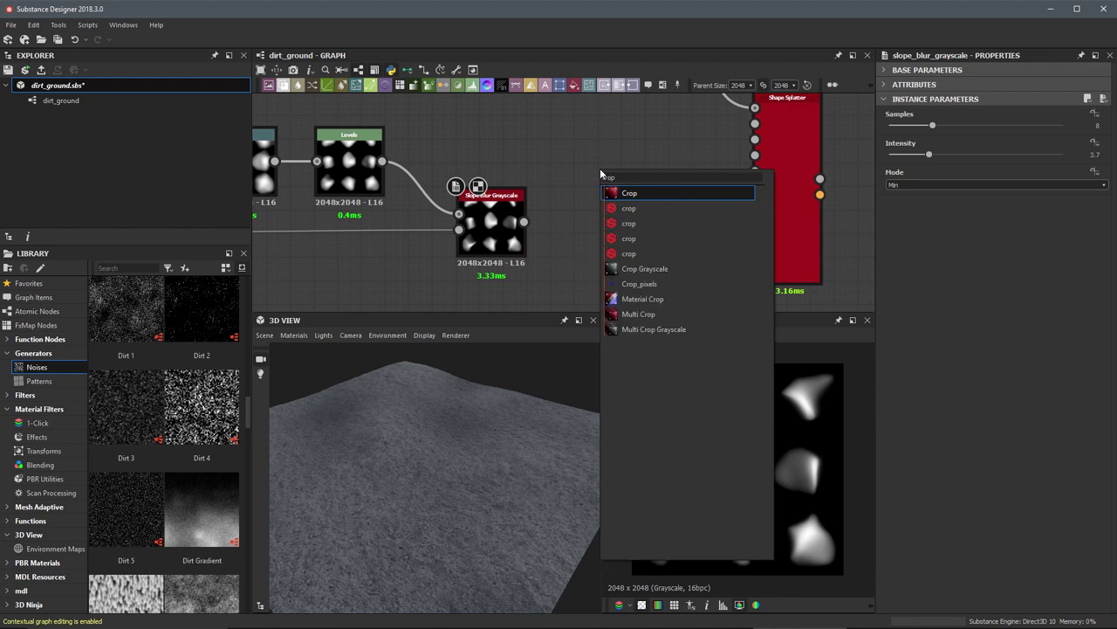
left_click(660, 272)
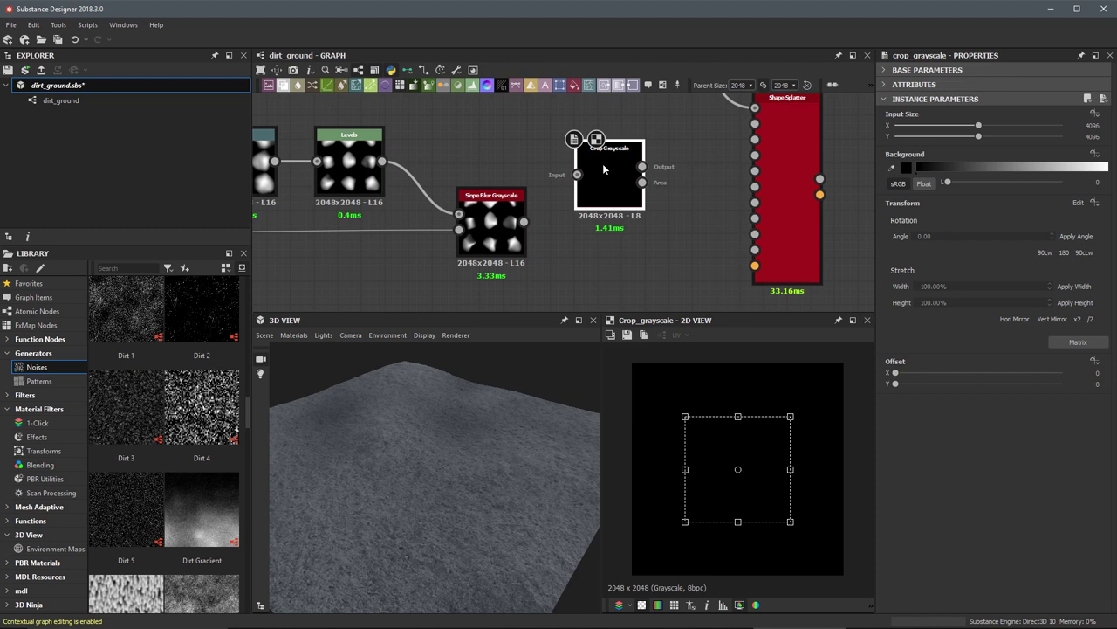
left_click_drag(607, 166, 629, 187)
Step: Connect the Slope Blur Grayscale output to the Crop Grayscale input
middle_click_drag(522, 236, 462, 257)
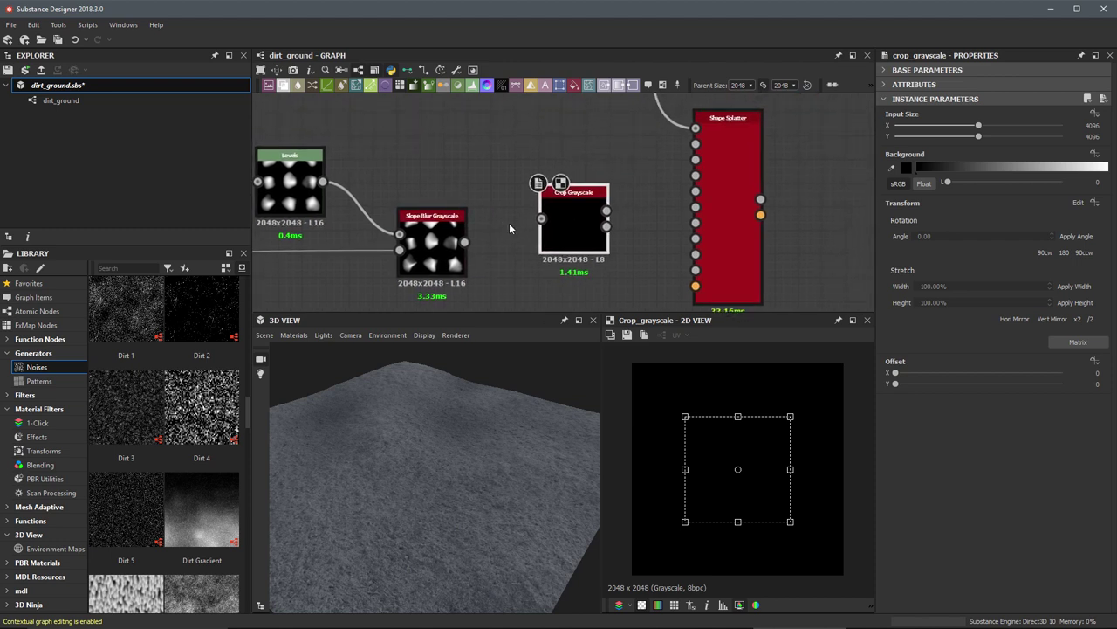
left_click_drag(465, 242, 566, 251)
middle_click_drag(566, 251, 587, 204)
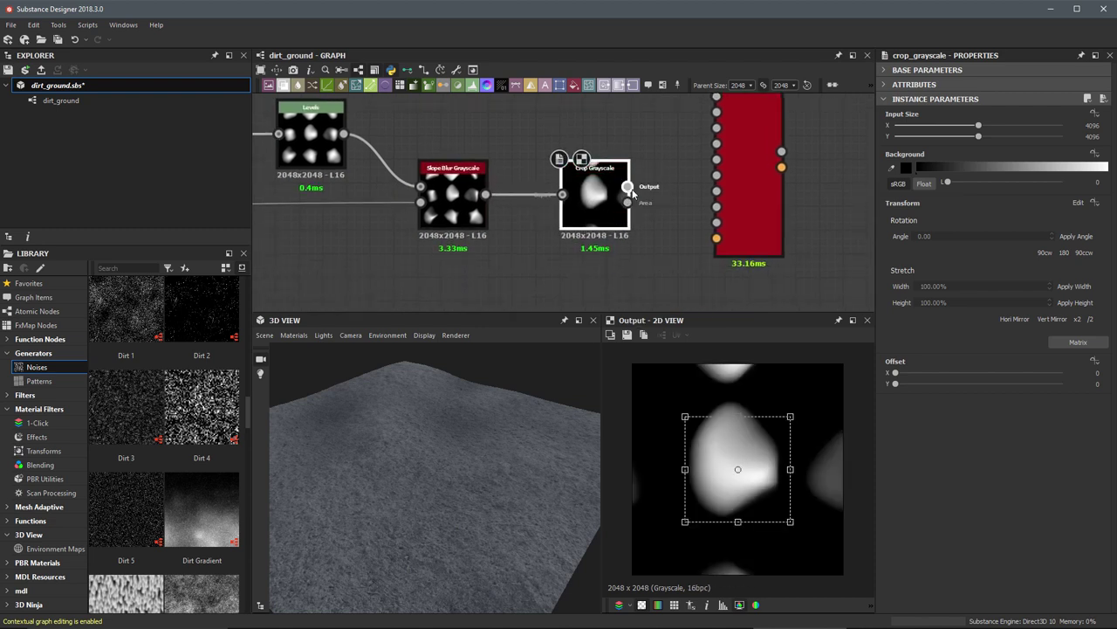
Step: Using the Area preview, shrink the crop frame around the upper-right shape, offset about X -1.21, Y 1.08, and preview the cropped output
double_click(627, 203)
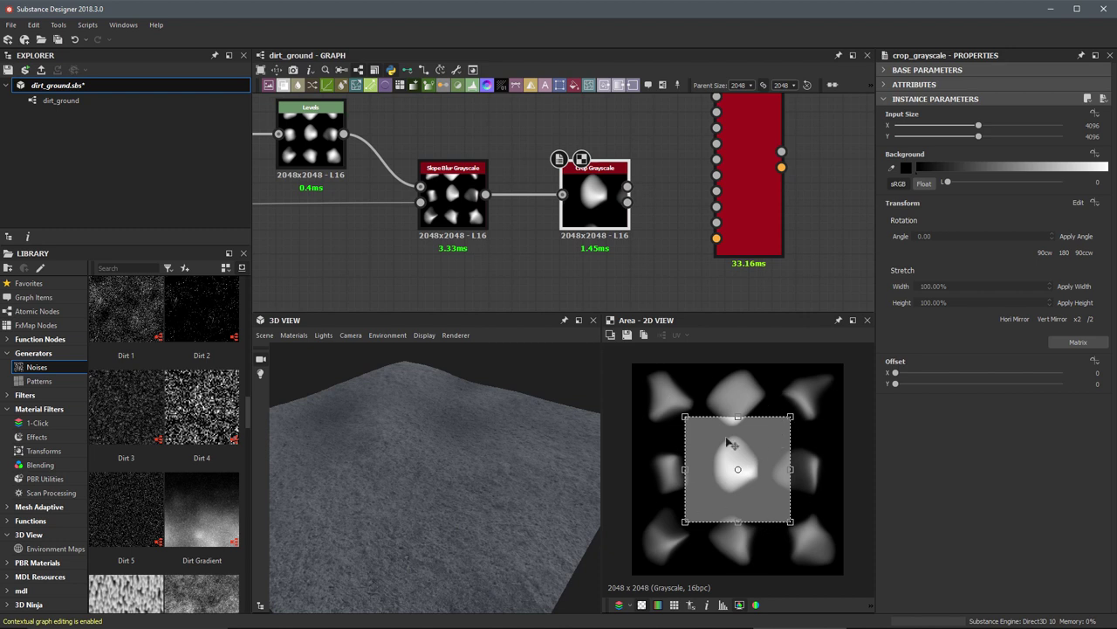
left_click_drag(790, 521, 759, 482)
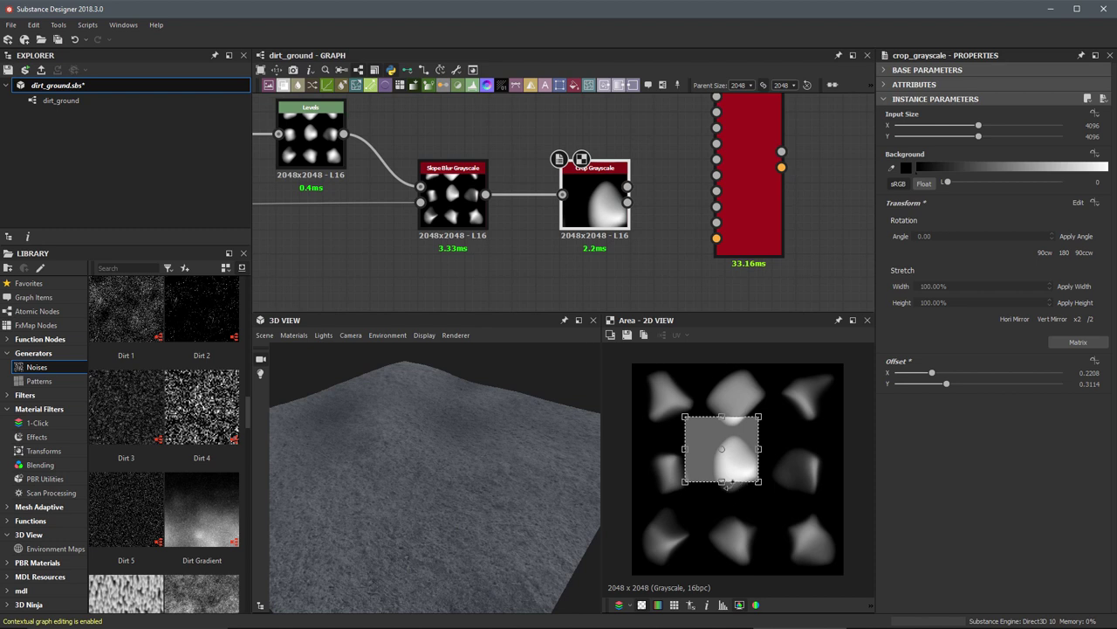
left_click_drag(743, 469, 825, 412)
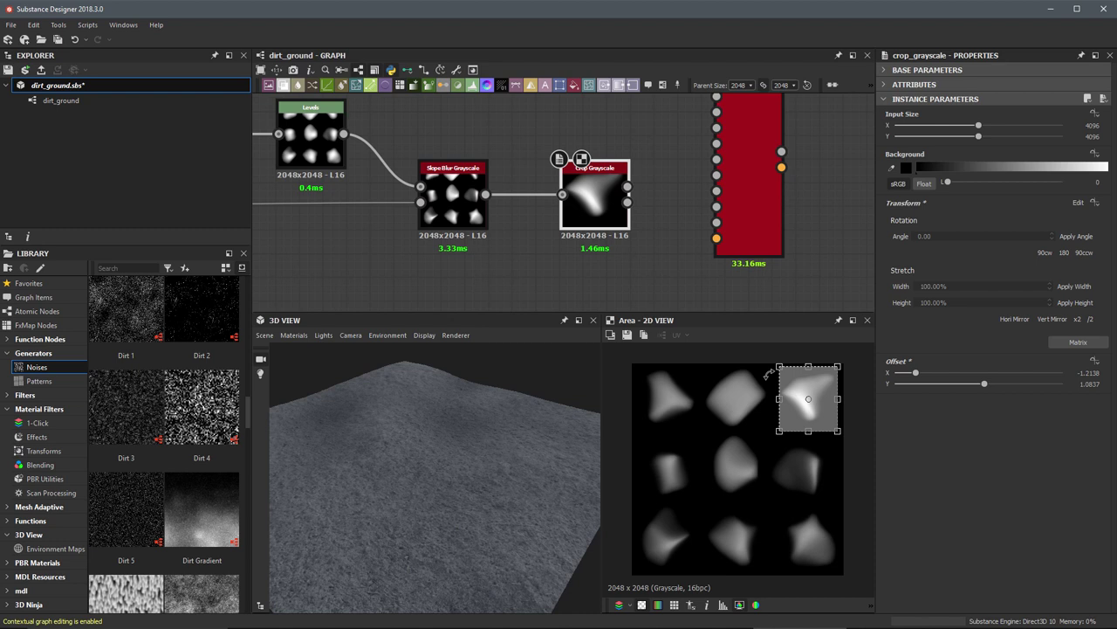
left_click(626, 186)
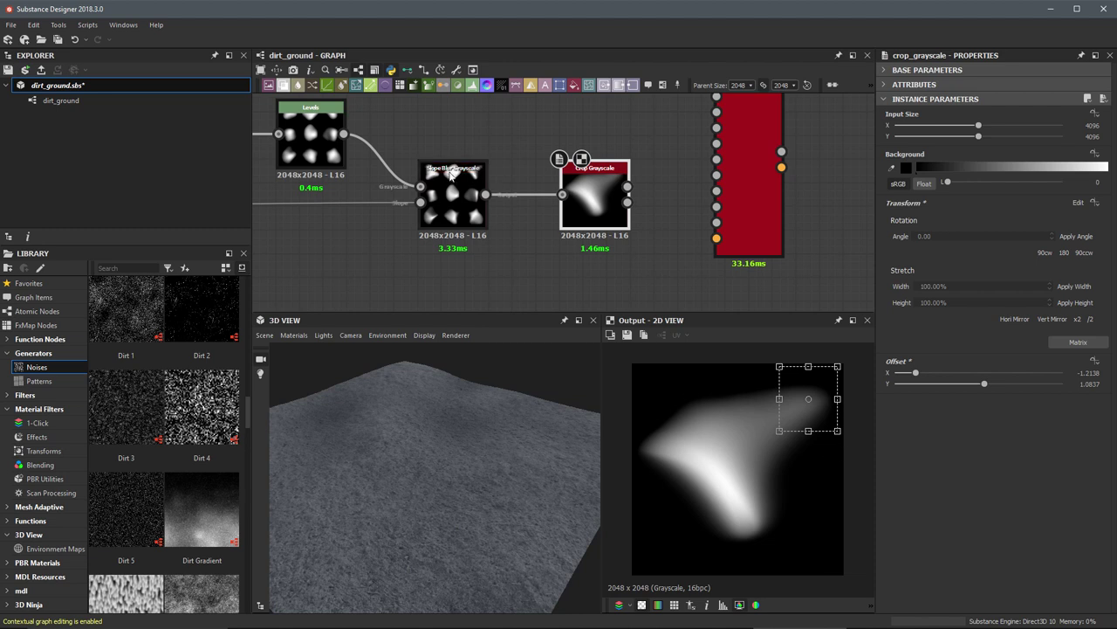
Step: Duplicate the Crop Grayscale node below the original and move the copy's crop frame onto the centre shape, offset about 0.05 in X and Y
left_click_drag(605, 209, 605, 161)
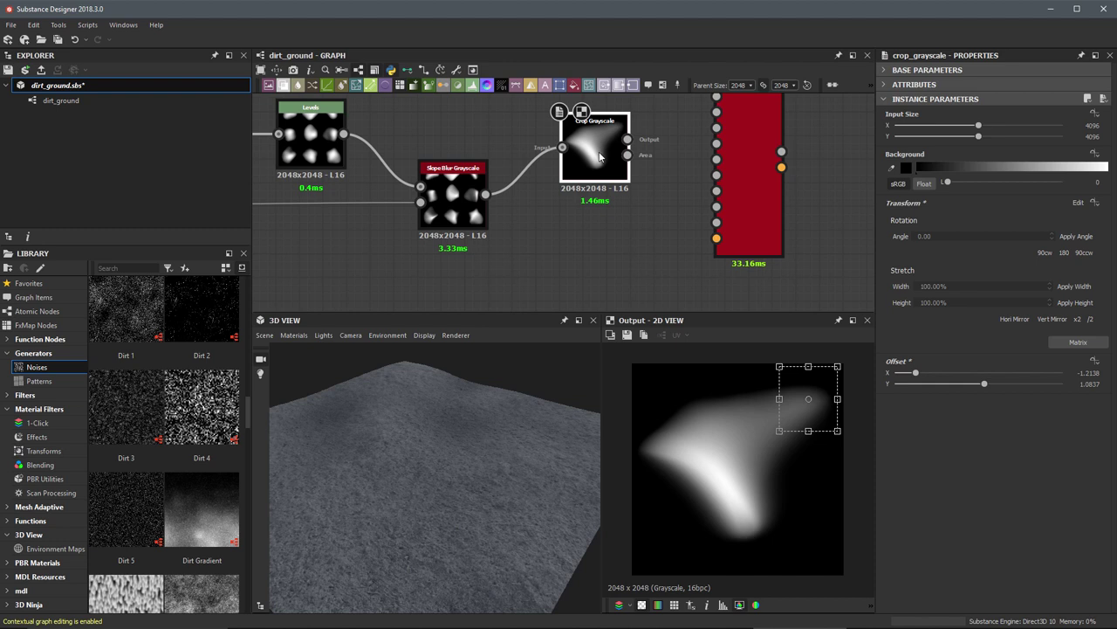
key("ctrl+d")
left_click_drag(567, 205, 594, 231)
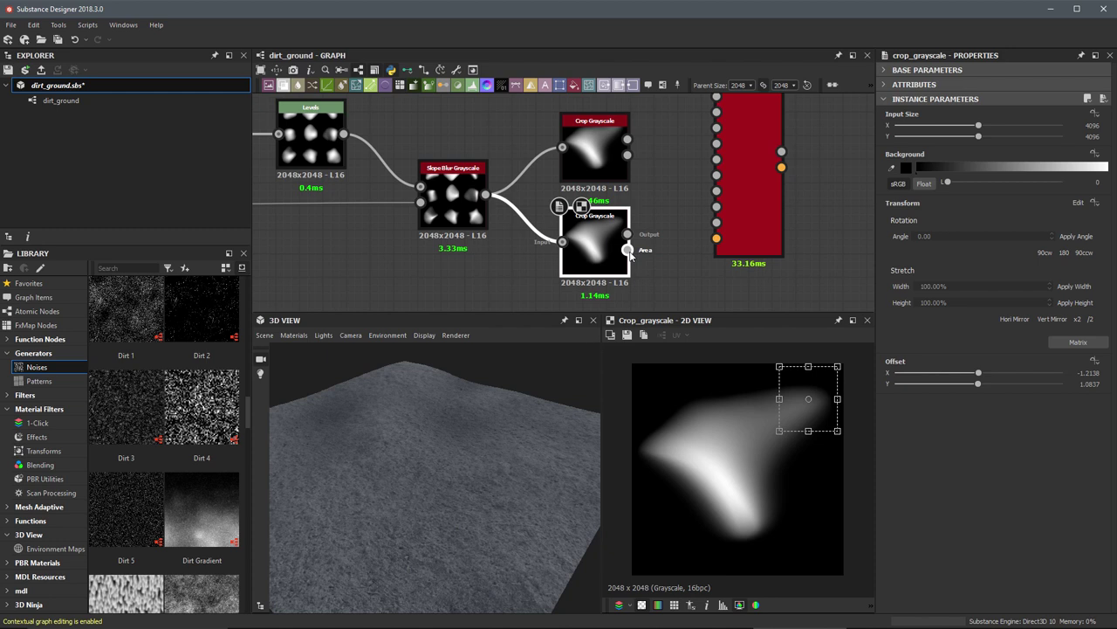
left_click(628, 251)
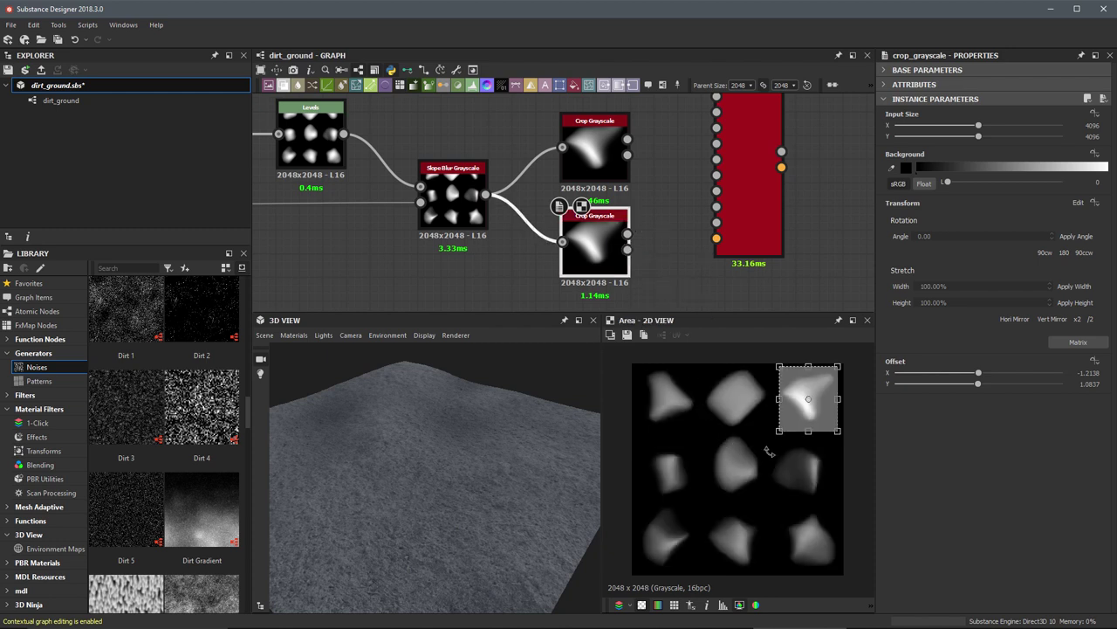
left_click_drag(802, 417, 736, 500)
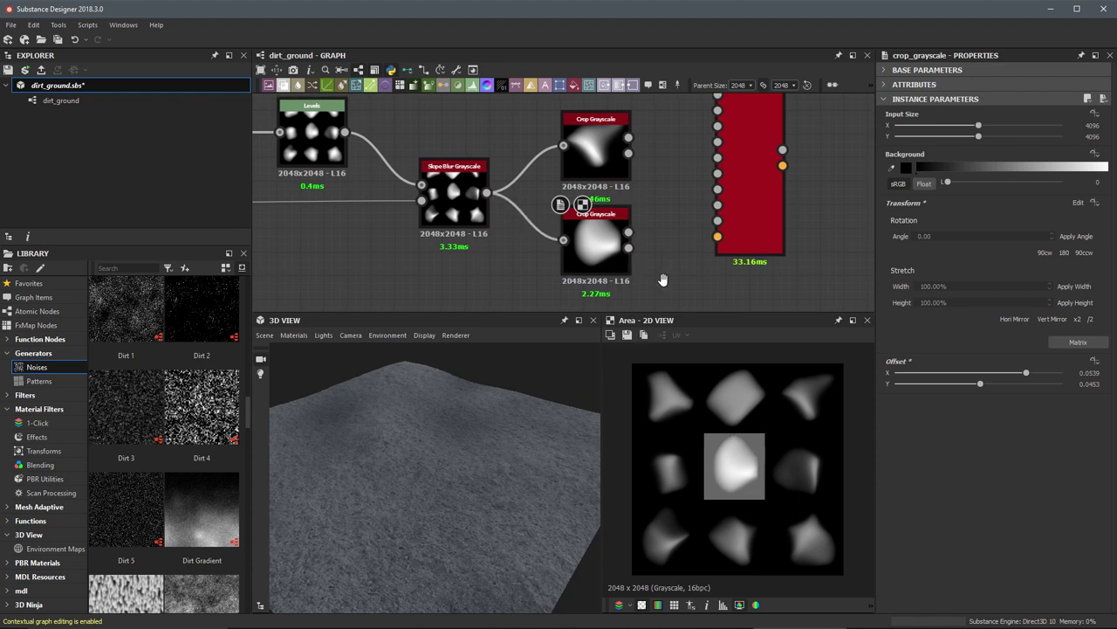
Step: Duplicate the second Crop Grayscale node below it and move the copy's frame onto the middle-row right shape, offset about X -0.99, Y -0.04
middle_click_drag(665, 259, 675, 182)
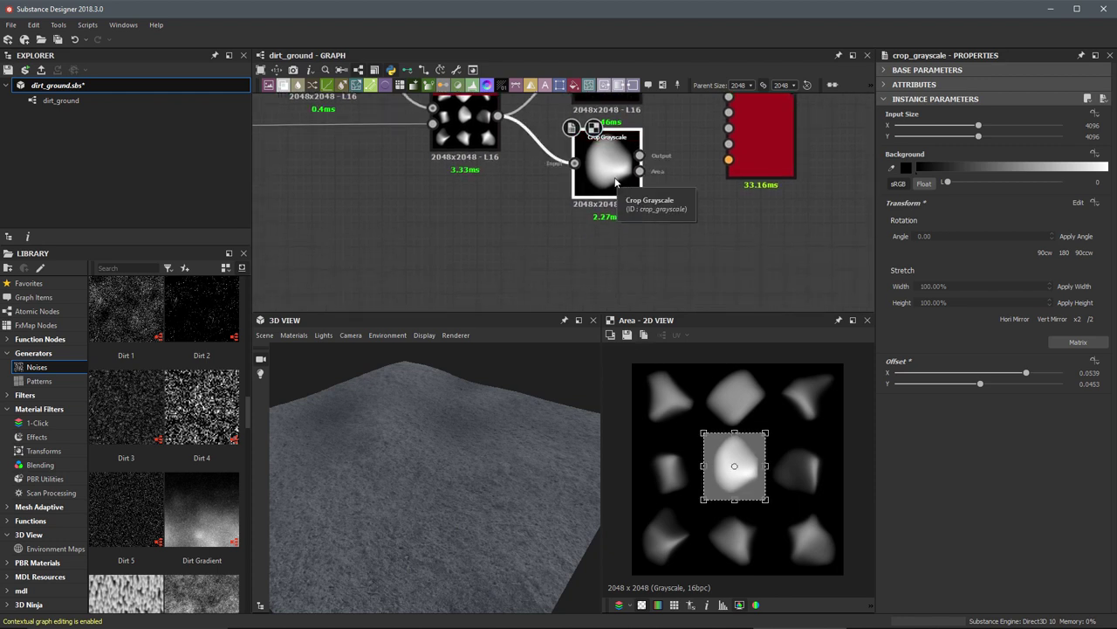
key("ctrl+d")
left_click_drag(611, 206, 644, 272)
double_click(641, 265)
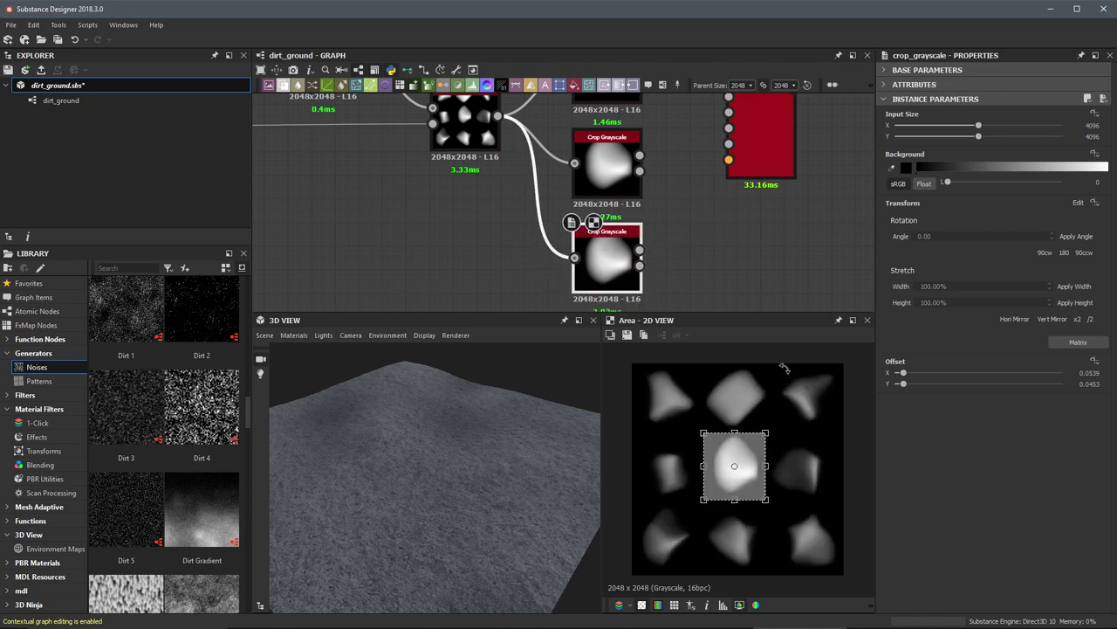
left_click_drag(758, 491, 813, 496)
Step: Preview the cropped output of each of the three Crop Grayscale nodes
middle_click_drag(669, 194, 622, 213)
scroll(659, 205, "down", 2)
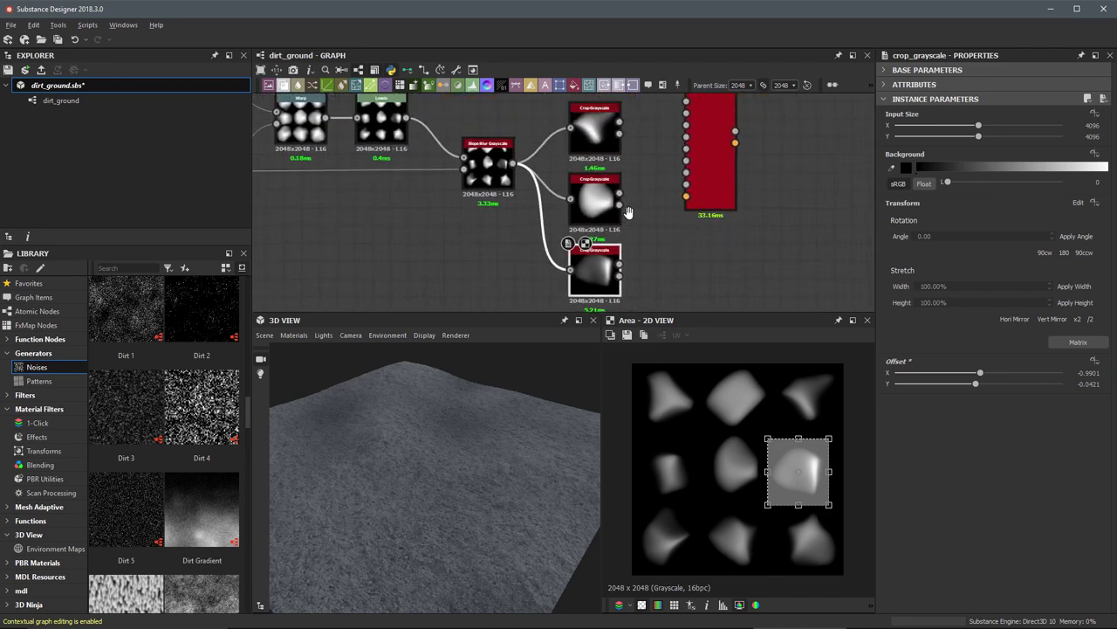
double_click(575, 129)
double_click(580, 188)
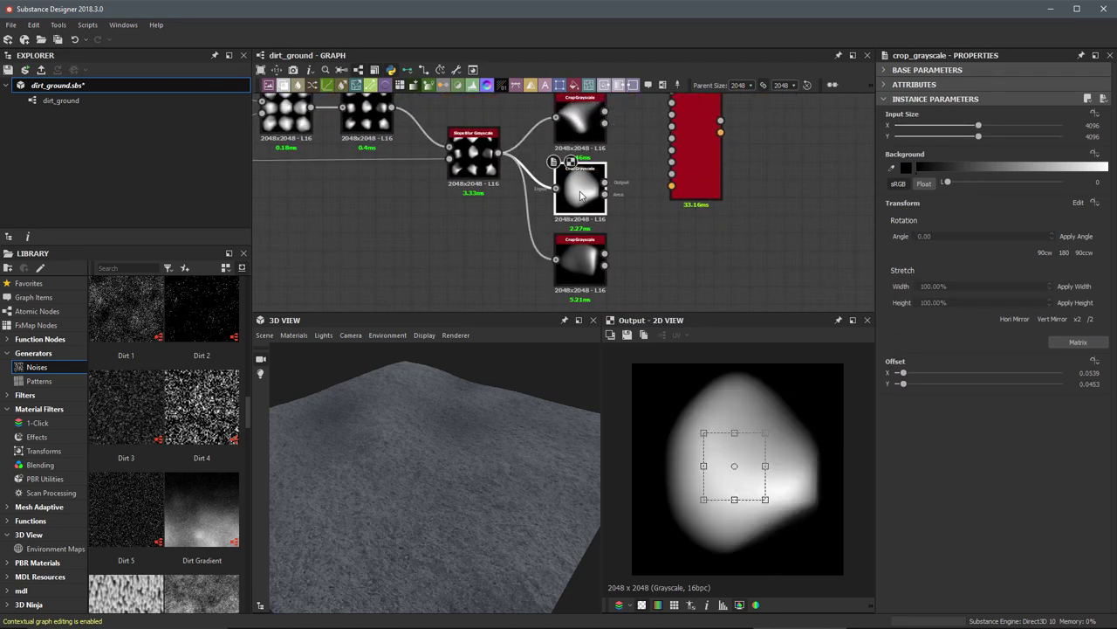
double_click(579, 256)
Step: Move the Shape Splatter node slightly farther away from the three Crop Grayscale nodes
left_click_drag(648, 171, 666, 174)
middle_click_drag(666, 174, 650, 209)
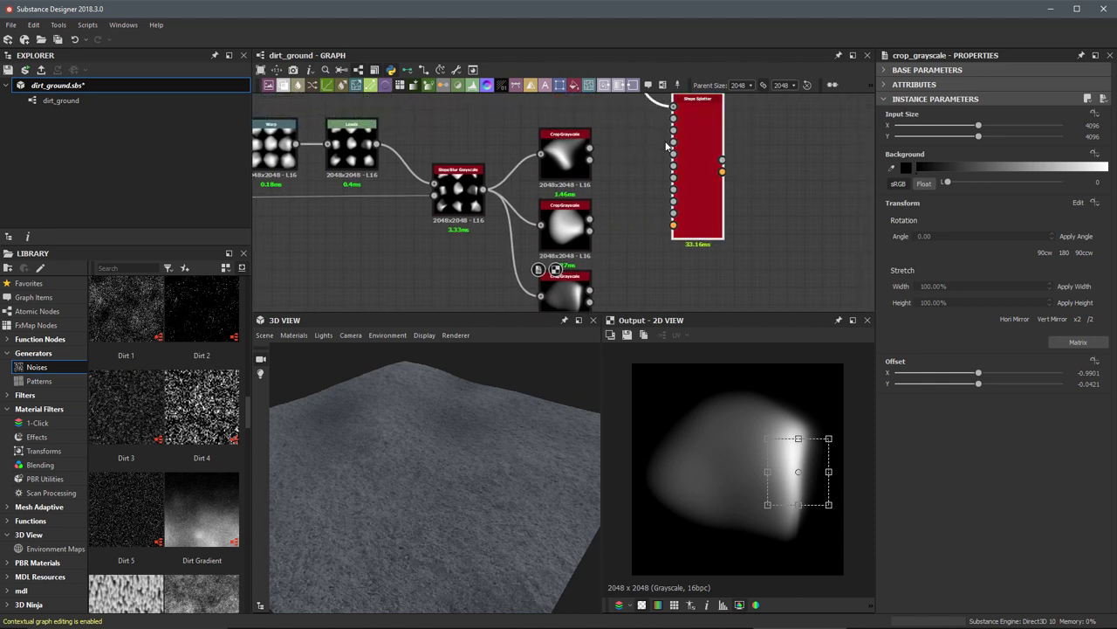
middle_click_drag(646, 153, 600, 188)
scroll(615, 191, "up", 3)
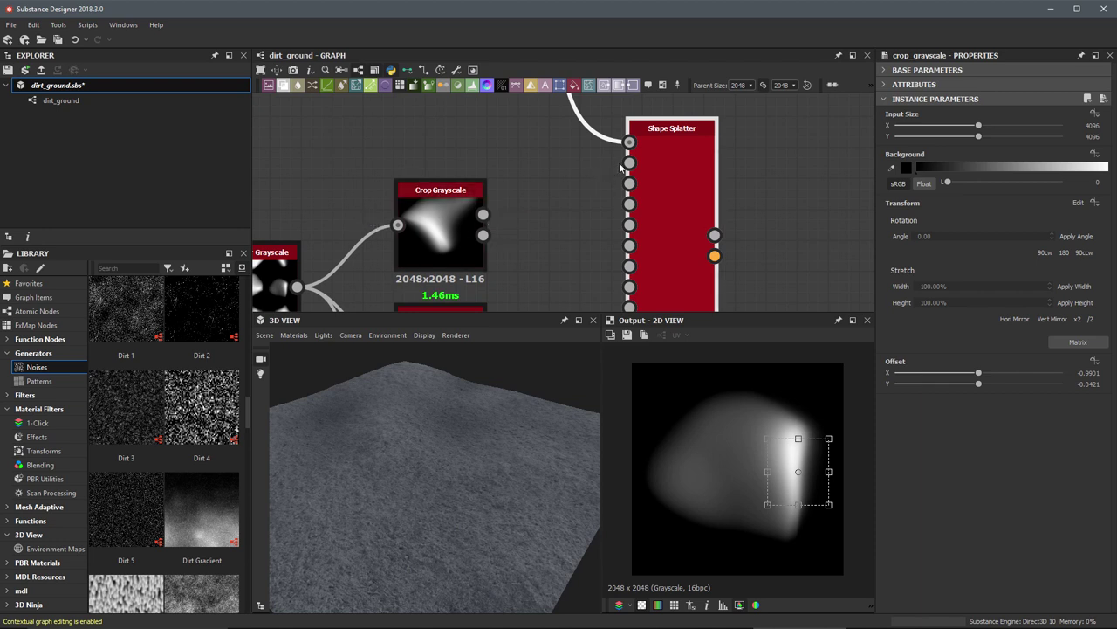
Step: Connect the outputs of the three Crop Grayscale nodes to the Shape Splatter's Pattern 1, Pattern 2 and Pattern 3 inputs, in order
left_click_drag(484, 215, 620, 168)
left_click(579, 235)
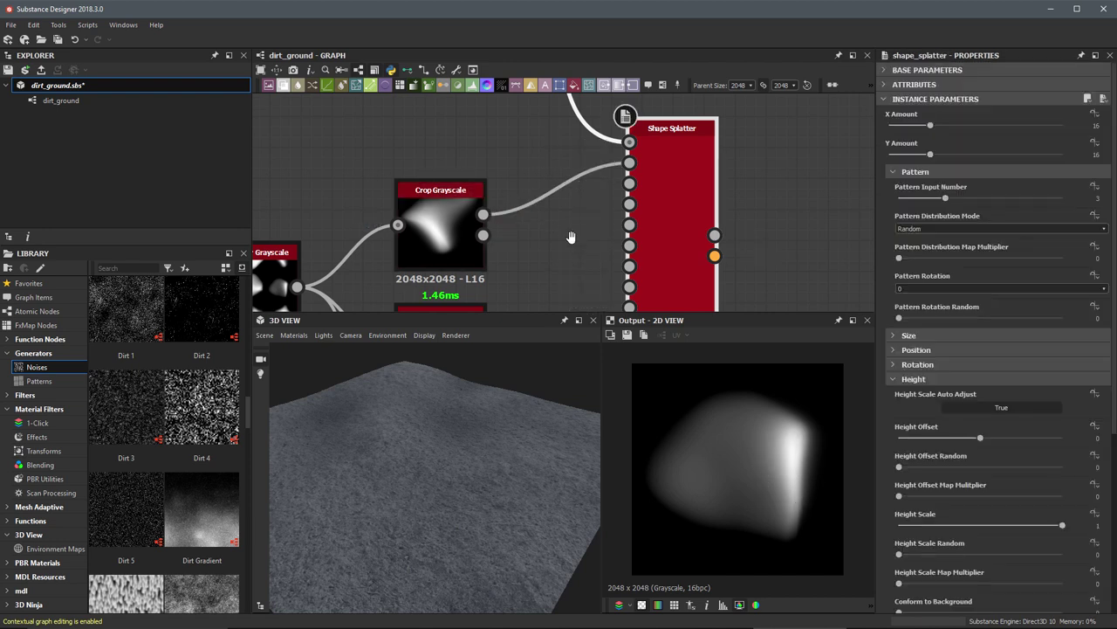
middle_click_drag(571, 237, 561, 181)
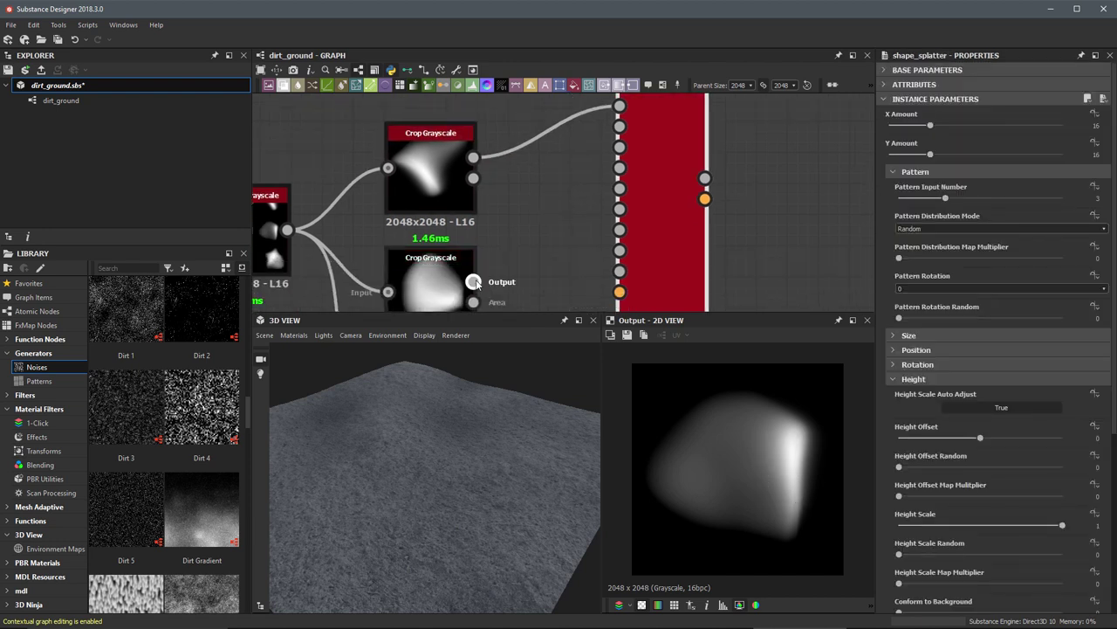
left_click_drag(472, 281, 612, 129)
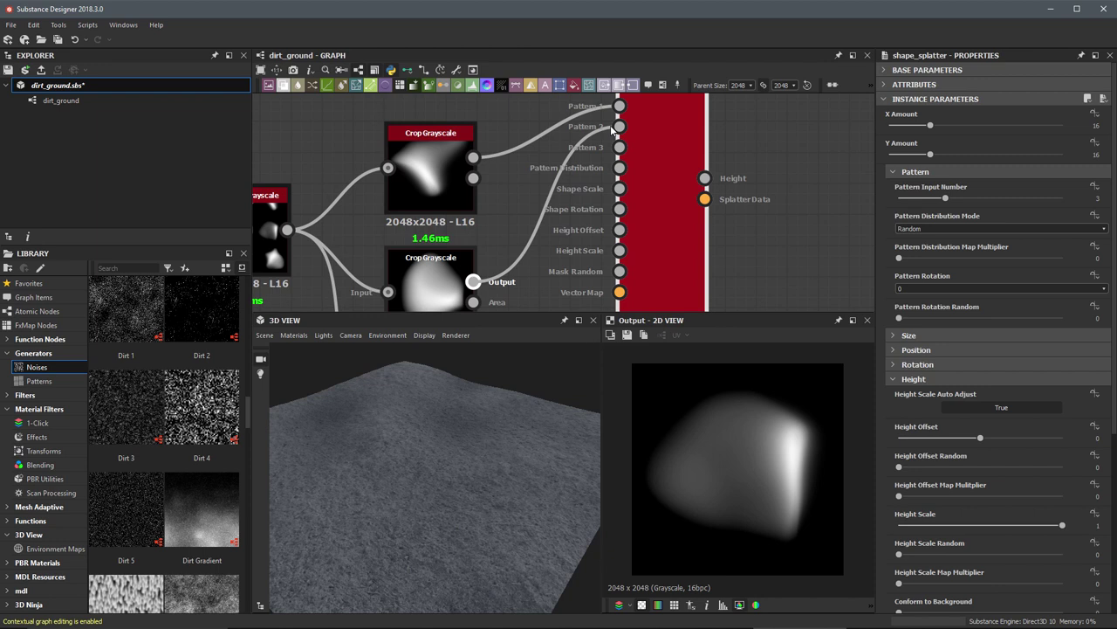
middle_click_drag(513, 307, 494, 225)
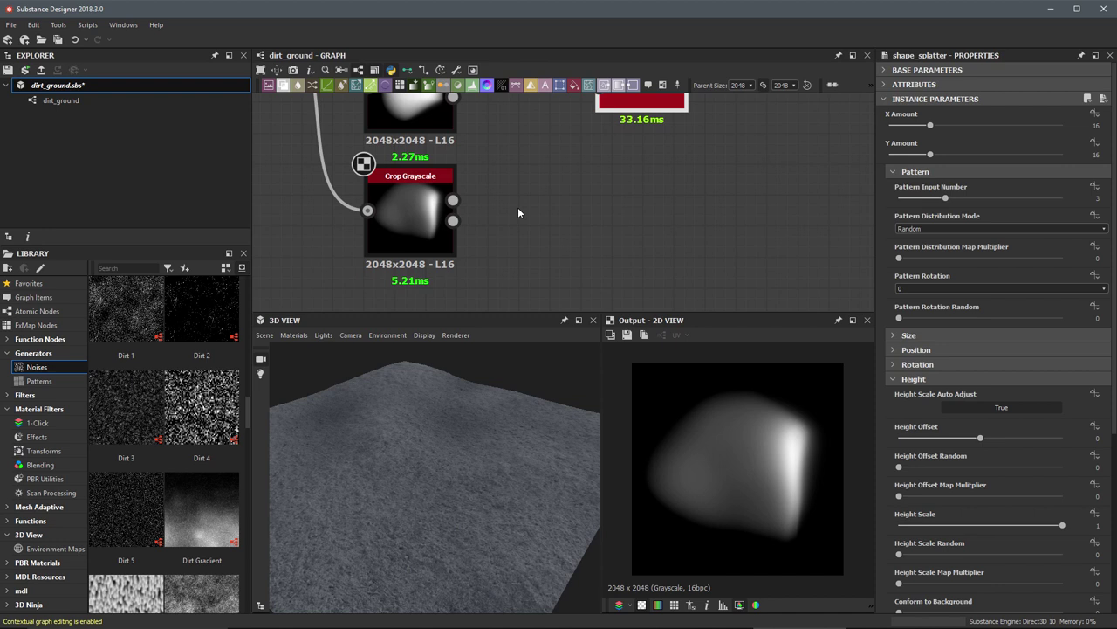
scroll(515, 207, "up", 1)
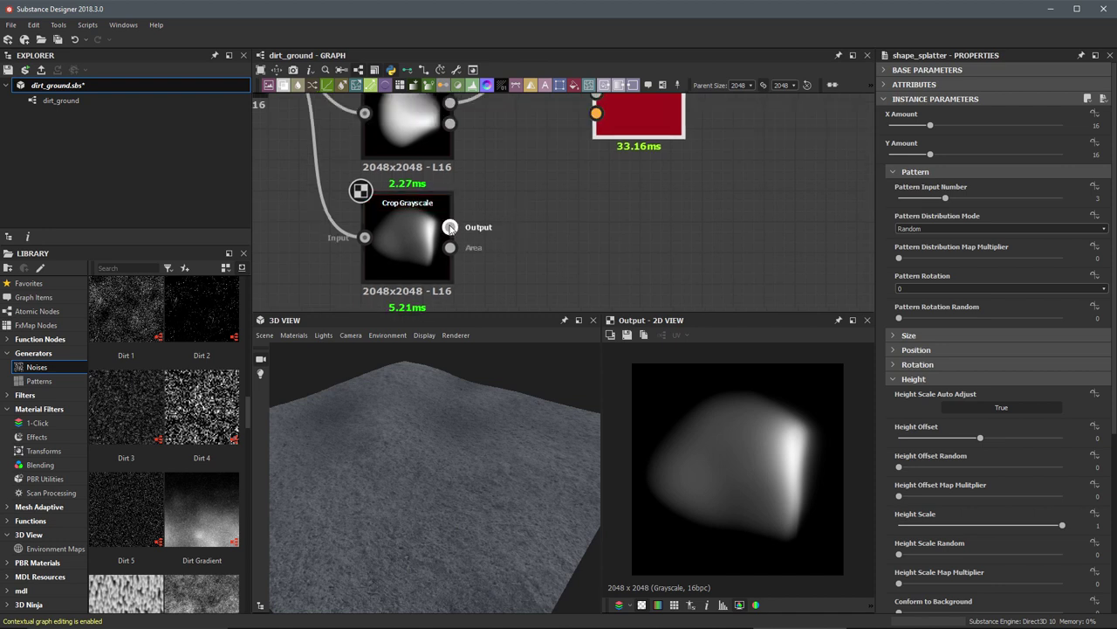
left_click_drag(450, 227, 535, 175)
middle_click_drag(535, 174, 546, 217)
left_click_drag(545, 218, 611, 173)
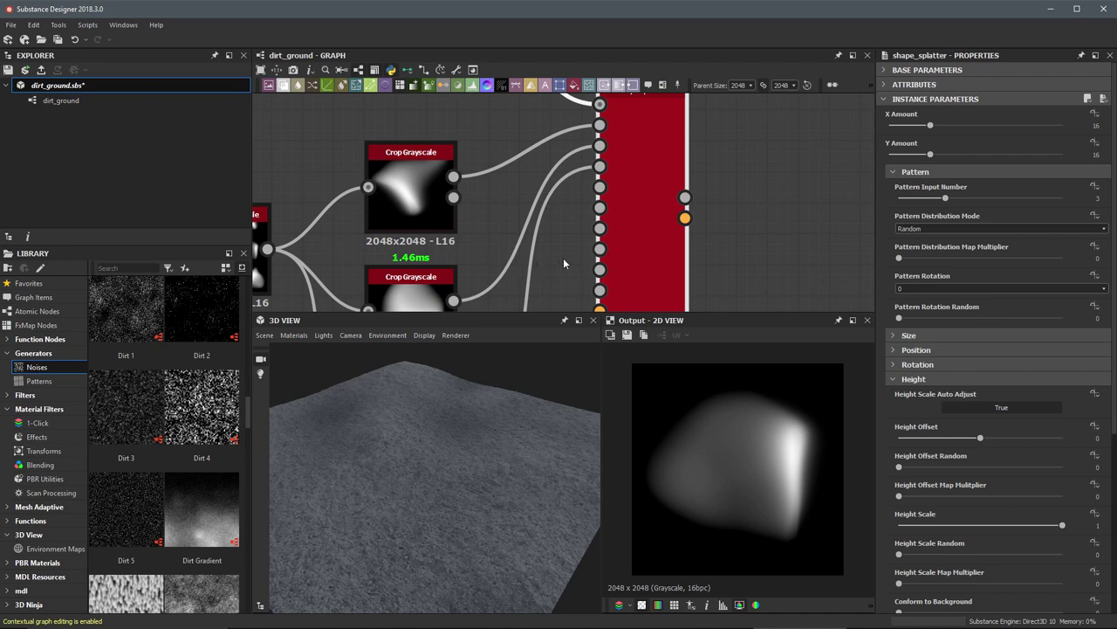
Step: Rearrange the graph by lowering the Shape Splatter and moving the whole rock-shape node chain farther away from it
scroll(537, 257, "down", 5)
left_click_drag(602, 202, 610, 254)
left_click_drag(258, 144, 476, 244)
middle_click_drag(567, 262, 646, 249)
left_click_drag(534, 205, 523, 231)
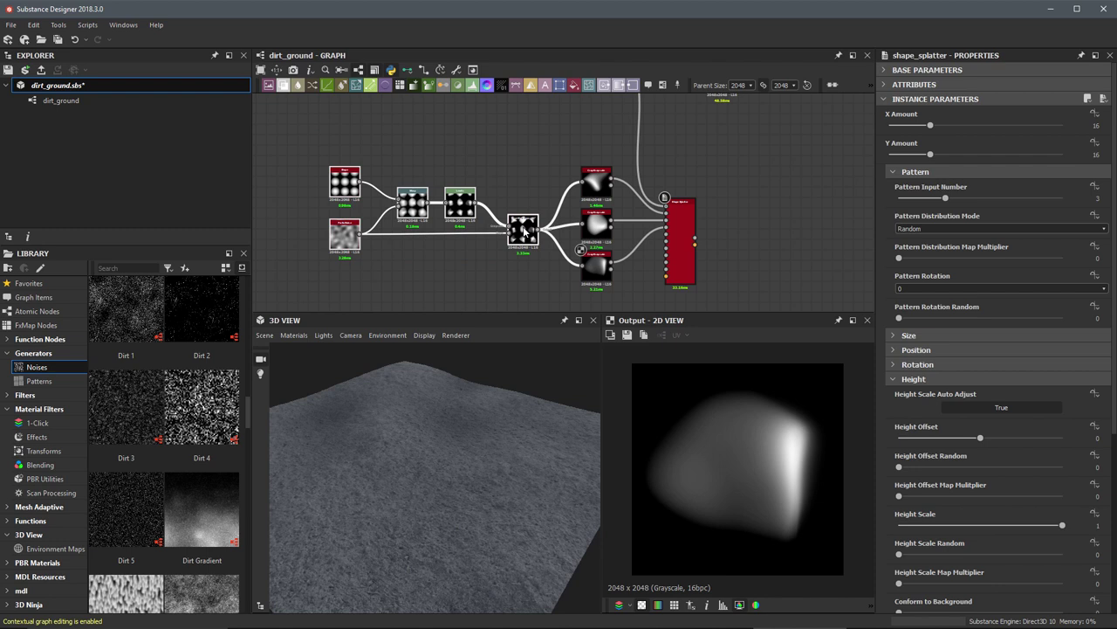
left_click_drag(592, 273, 556, 274)
left_click(618, 281)
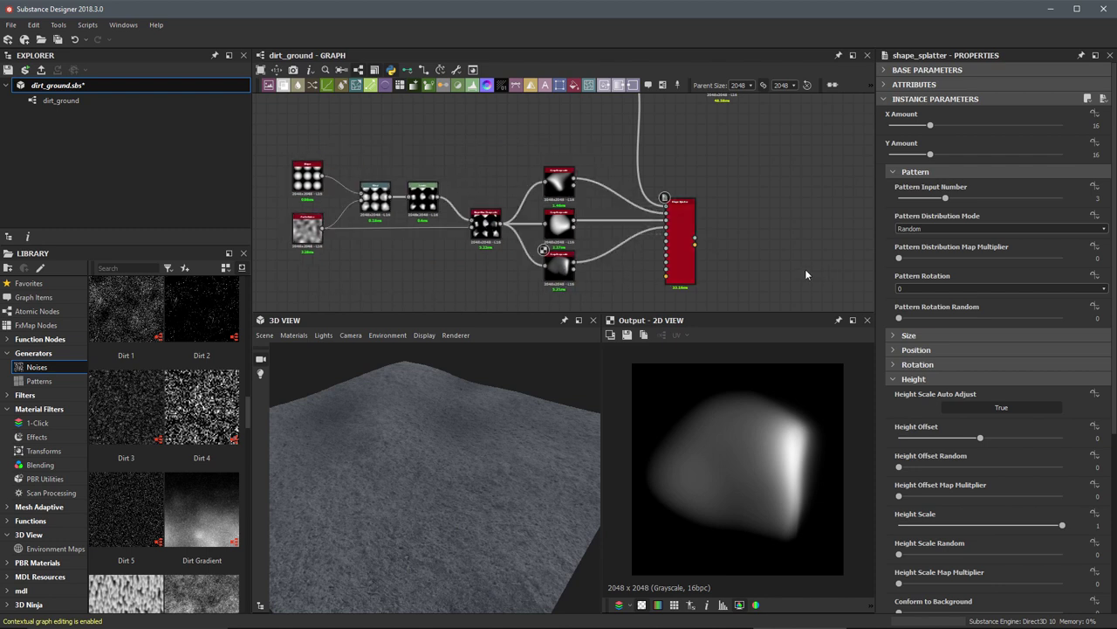
Step: Preview the Shape Splatter and move the last dirt height node's links to Normal, Ambient Occlusion and Base Material onto the splatter's Height output
scroll(748, 242, "up", 5)
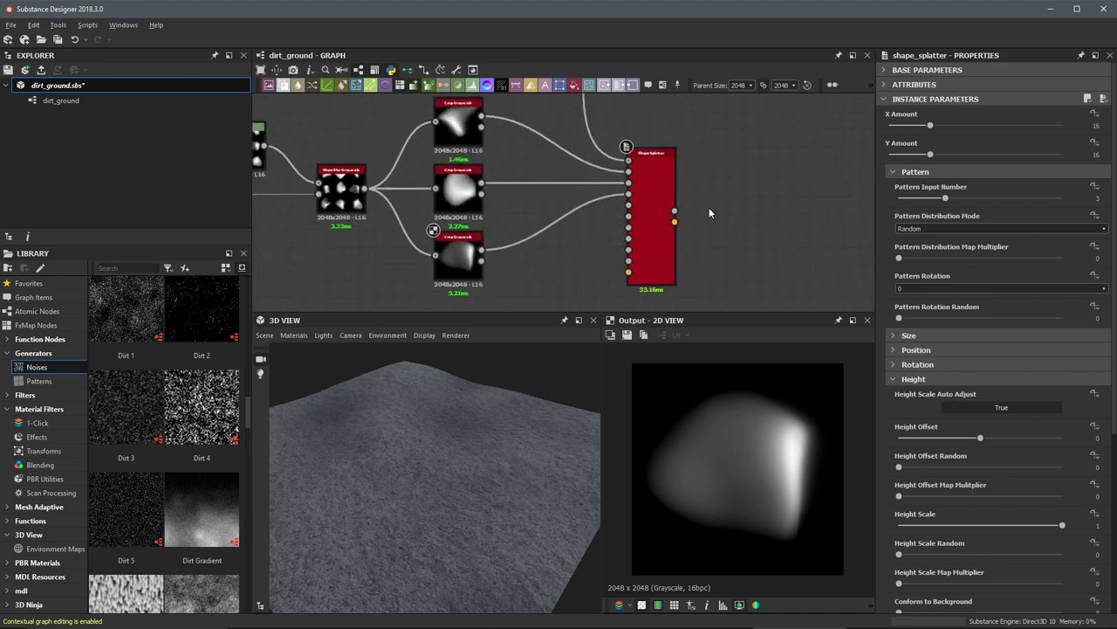
double_click(630, 171)
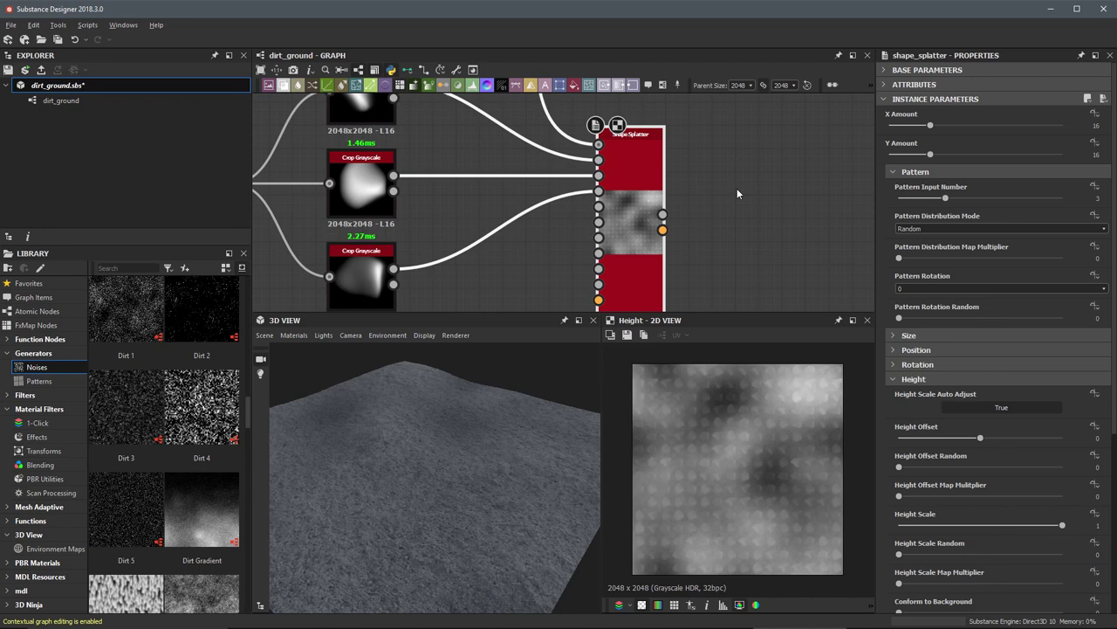
scroll(736, 187, "down", 3)
middle_click_drag(626, 88, 575, 140)
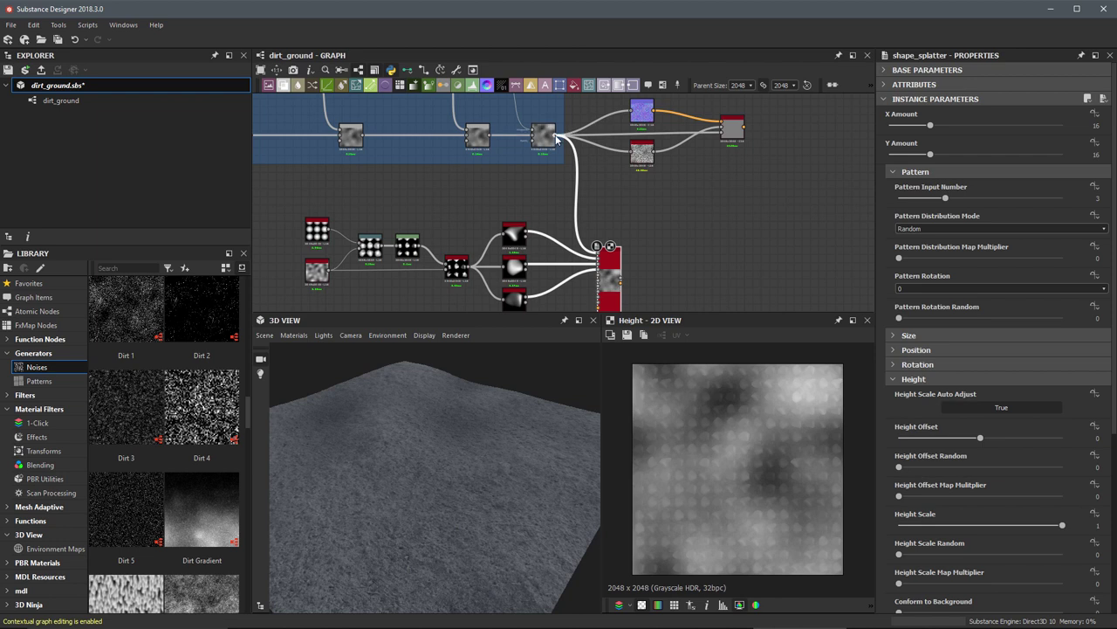
left_click_drag(563, 134, 620, 266, "shift")
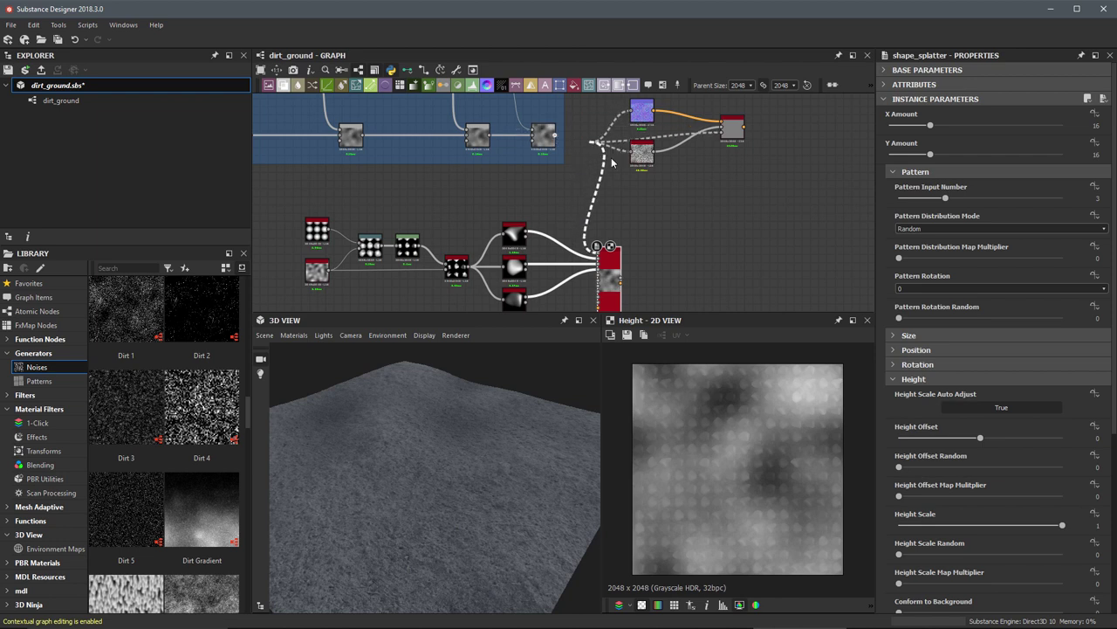
Step: Move the Normal, Ambient Occlusion and Base Material nodes beside the Shape Splatter and inspect the scattered rocks in the 3D view
left_click_drag(766, 159, 716, 262)
middle_click_drag(690, 266, 720, 224)
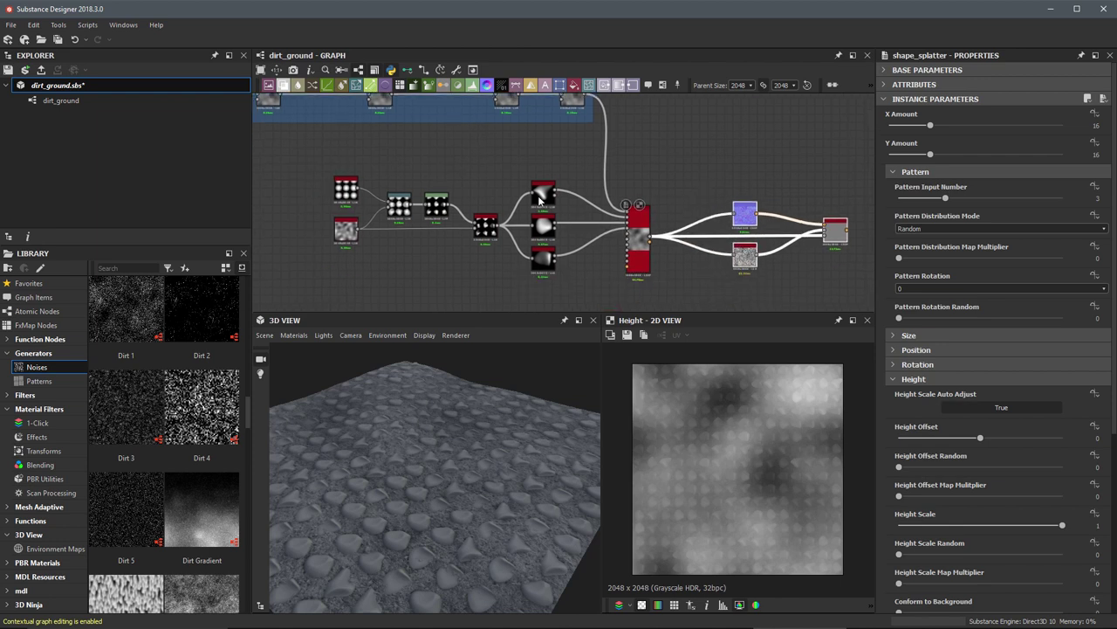
left_click_drag(407, 426, 434, 420)
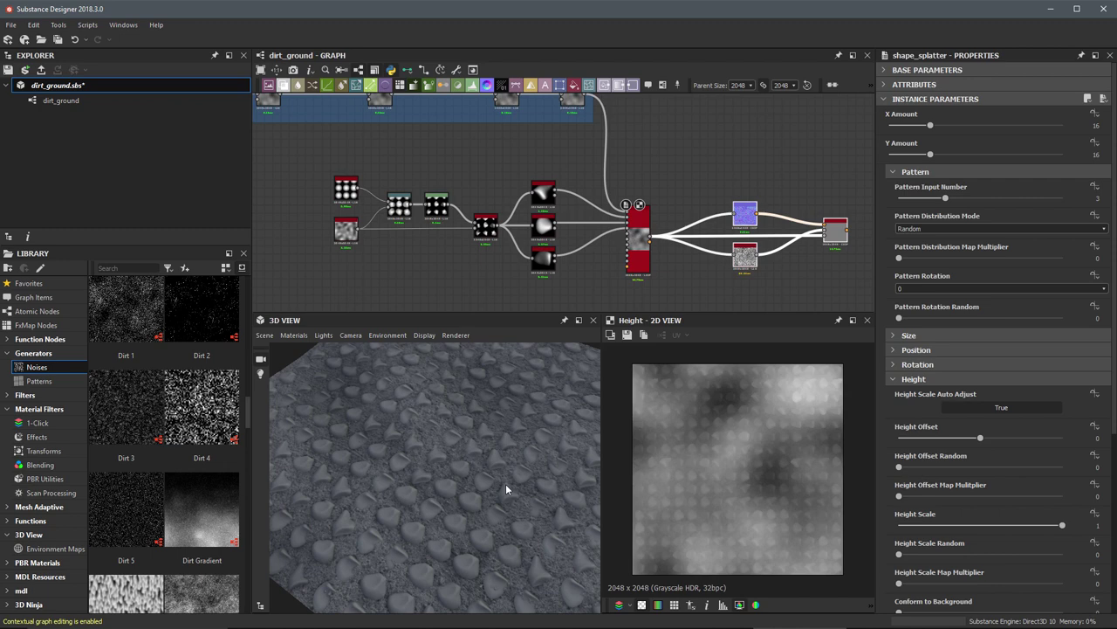
scroll(725, 297, "up", 3)
middle_click_drag(619, 221, 564, 219)
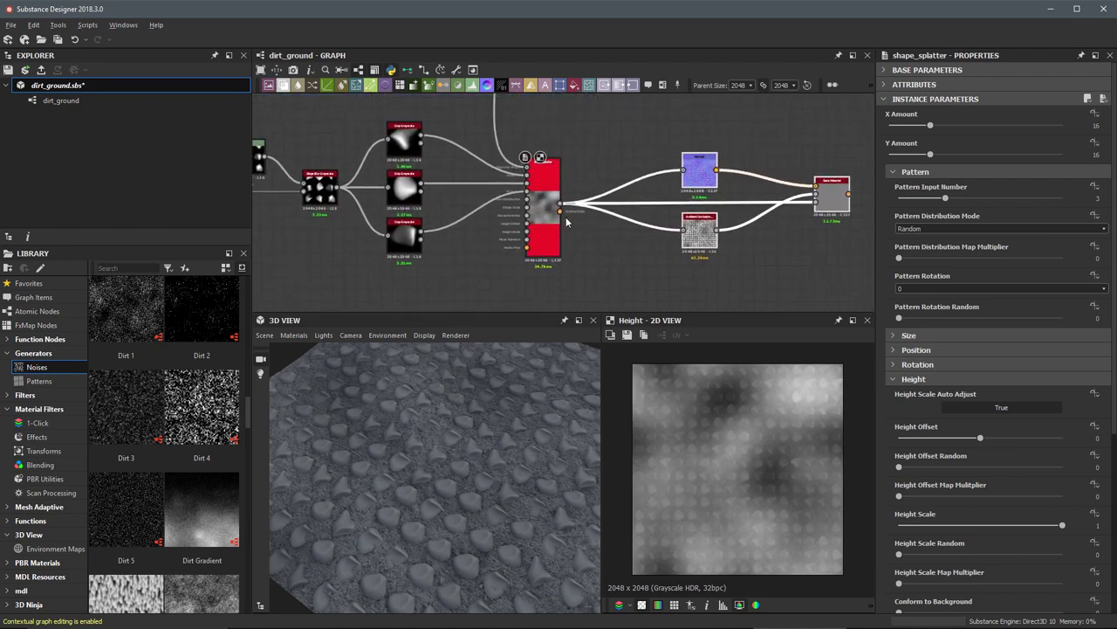
scroll(564, 219, "up", 2)
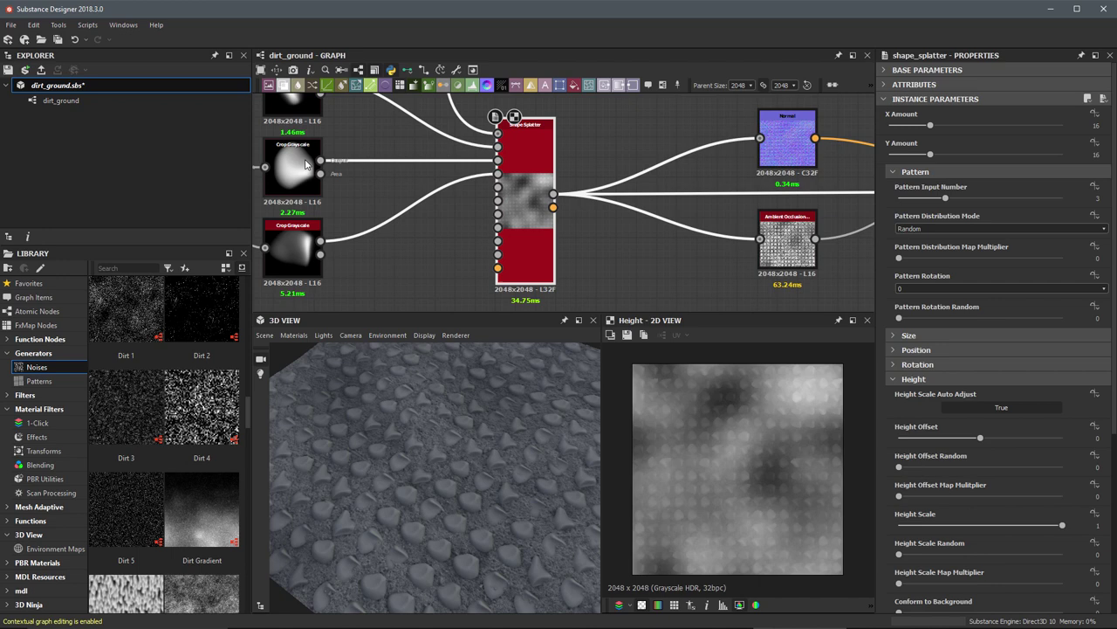
middle_click_drag(311, 177, 374, 202)
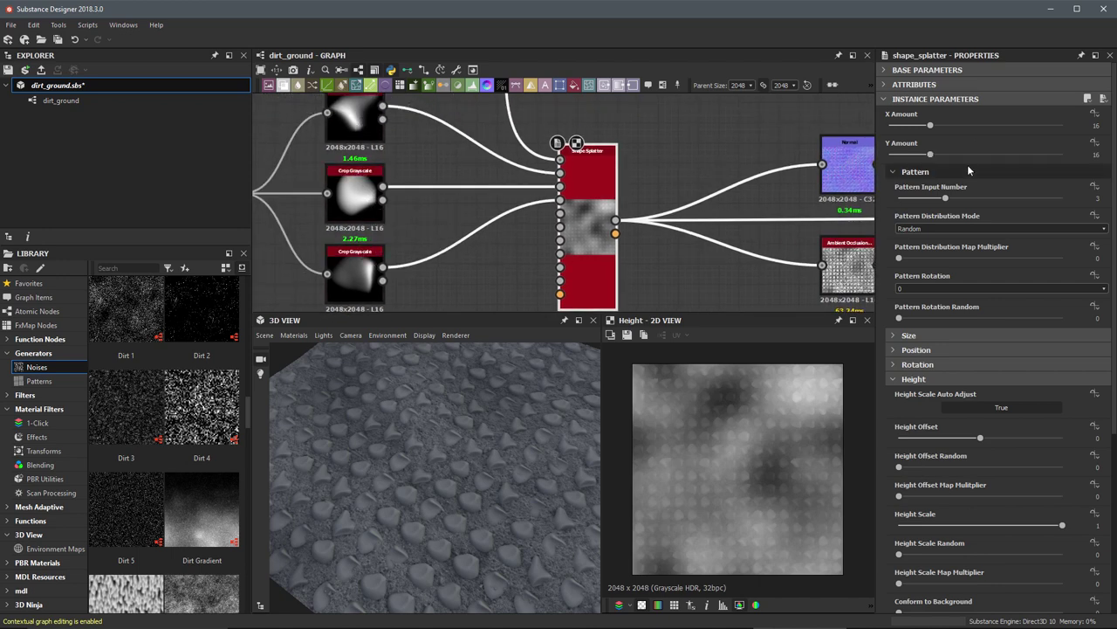
Step: Set the Shape Splatter's Scale to 5 and Scale Random to 0.9
left_click(893, 172)
left_click(900, 186)
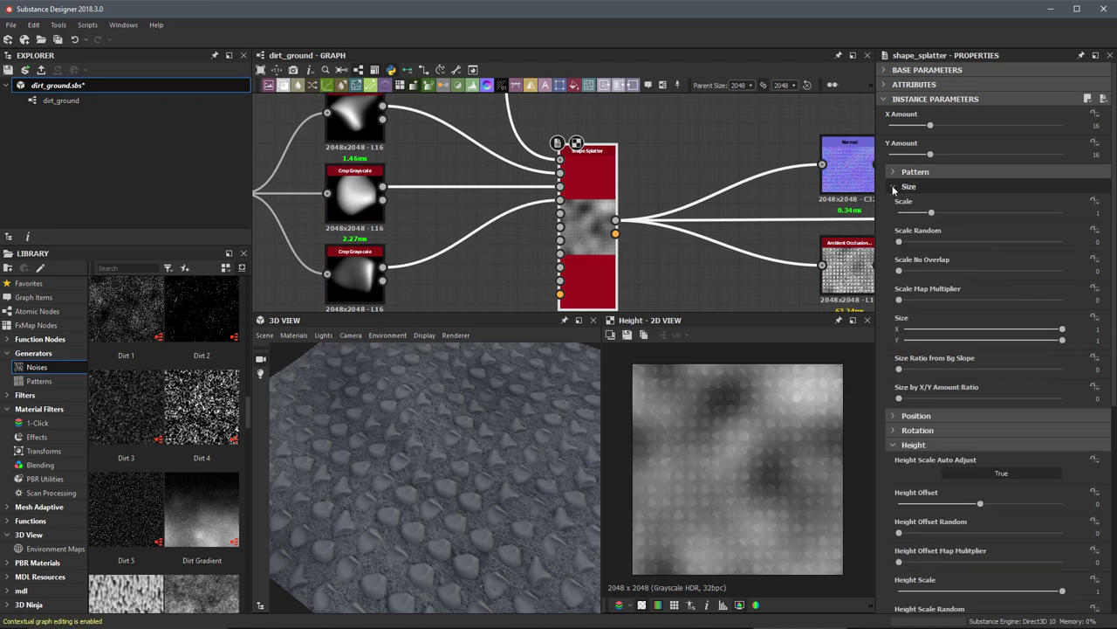
left_click_drag(940, 216, 1064, 216)
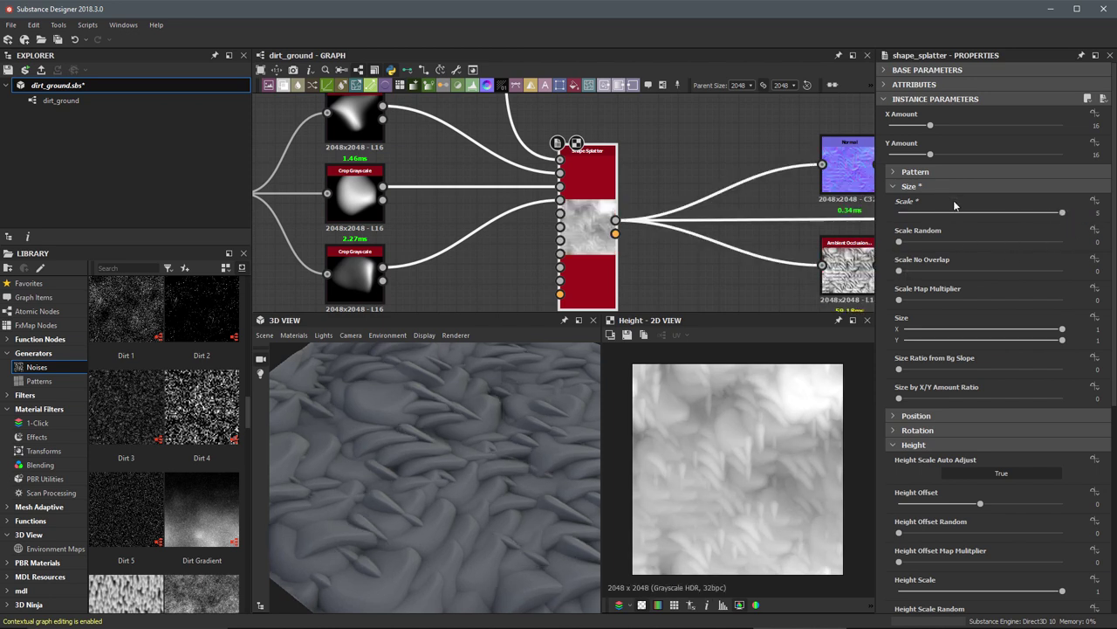
left_click_drag(899, 242, 1048, 248)
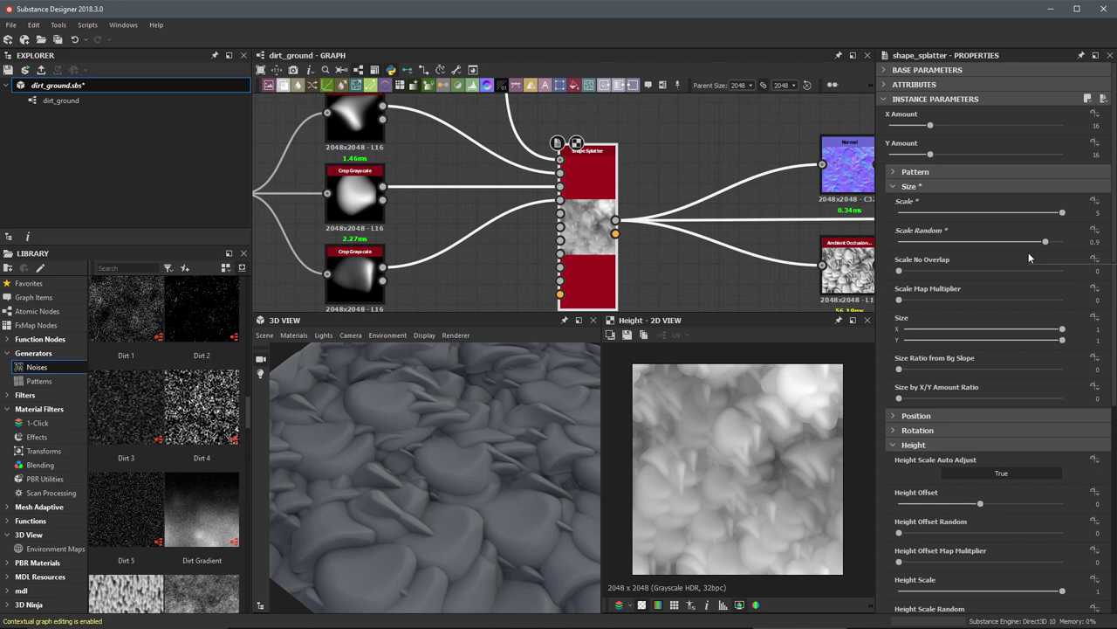
left_click(892, 187)
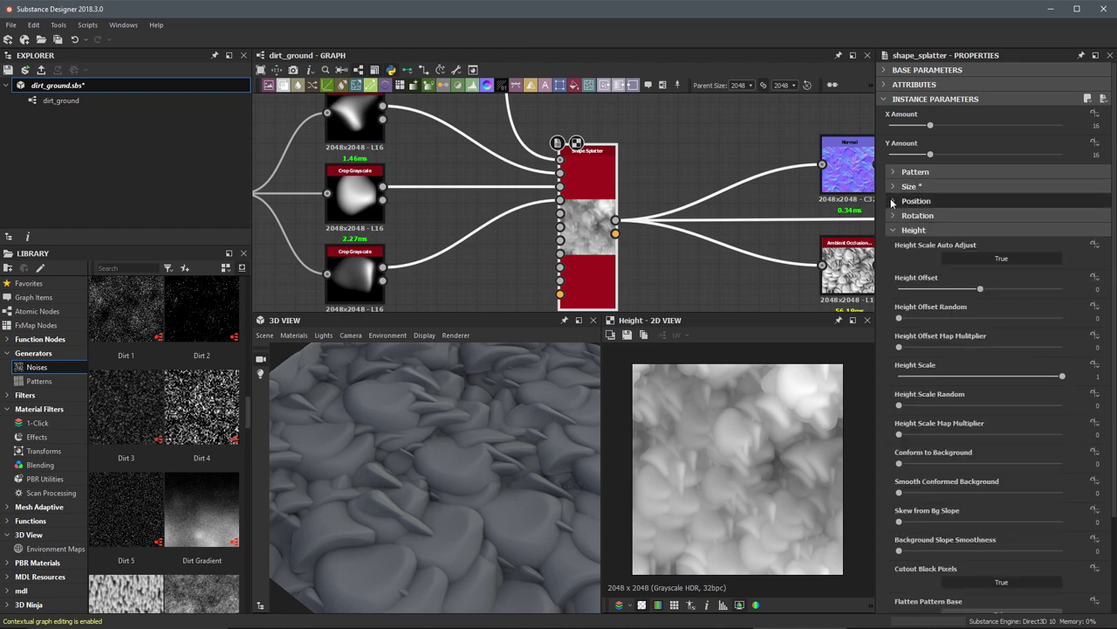
Step: Set the Shape Splatter's Position Random to 1.98 and inspect the rock layout in the 3D view
left_click(894, 201)
left_click(902, 228)
left_click_drag(901, 227, 1061, 229)
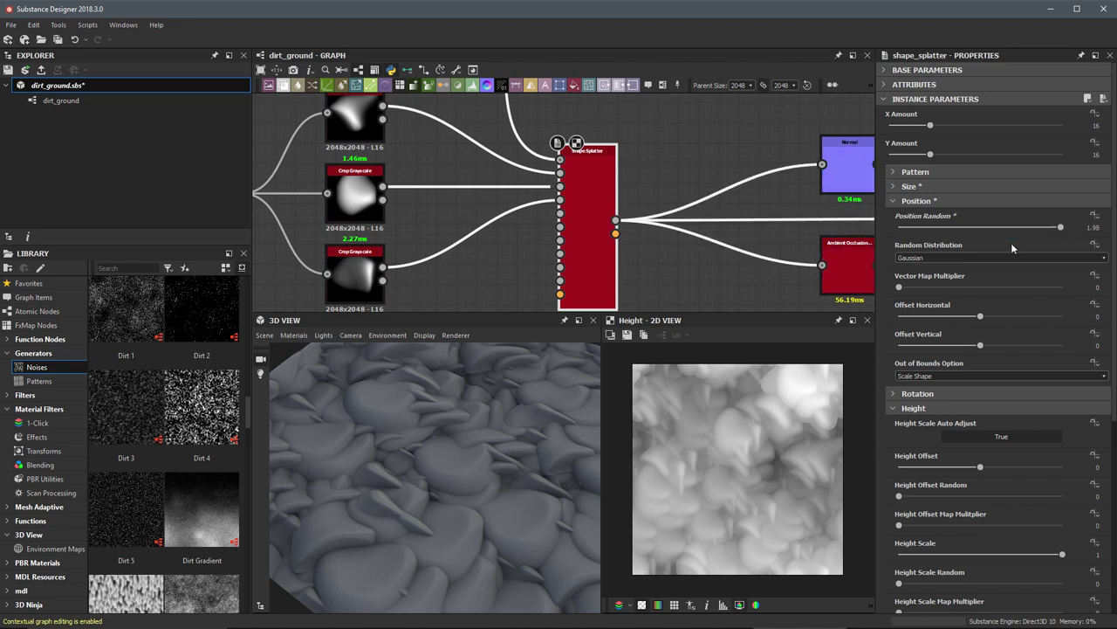
left_click_drag(485, 493, 469, 430)
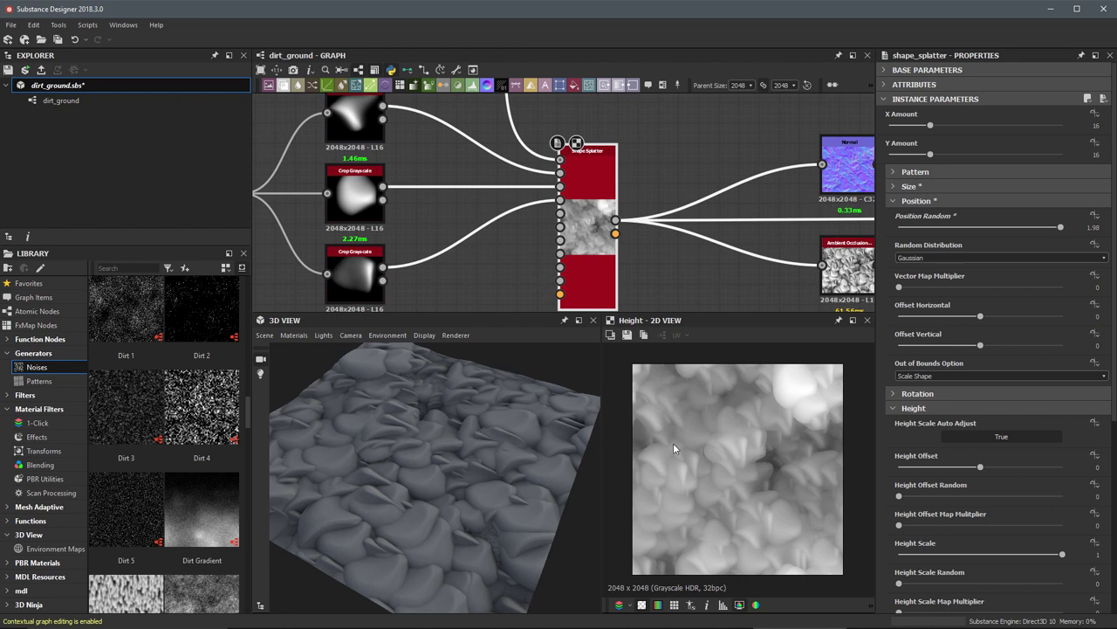
Step: Thin out the scattered rocks by setting the Shape Splatter's Mask Random to 0.75
scroll(997, 275, "down", 5)
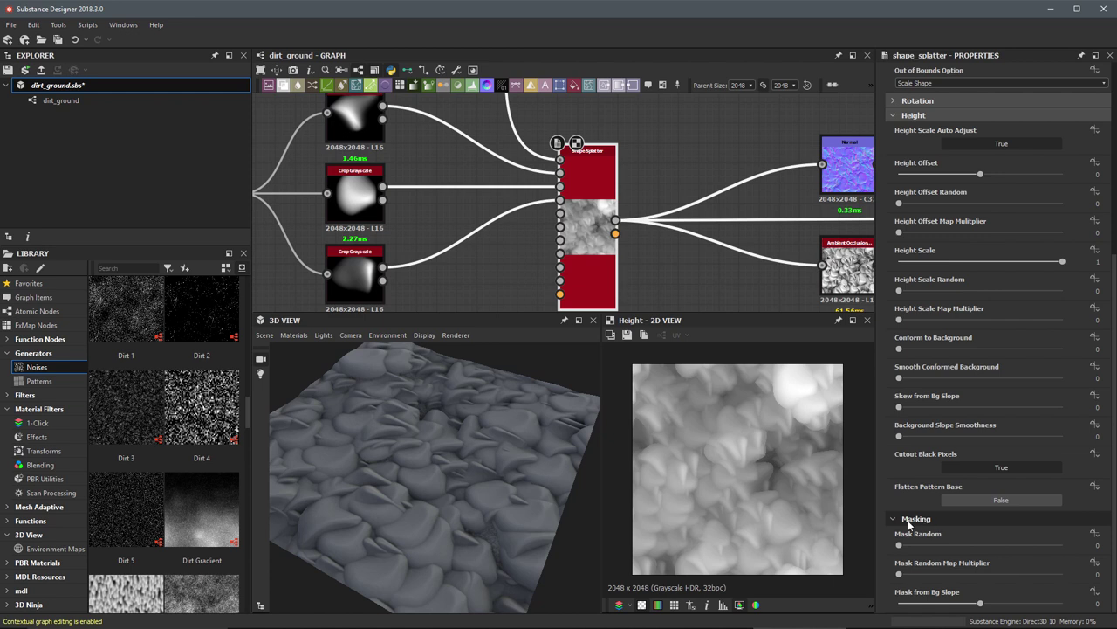
left_click_drag(900, 545, 1042, 547)
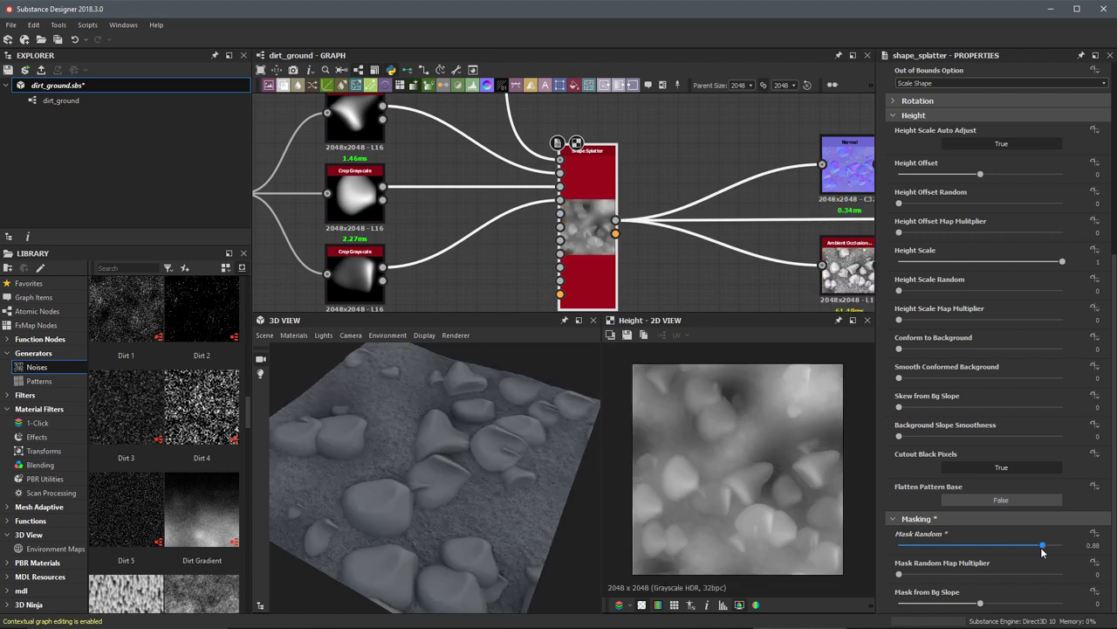
double_click(1098, 545)
type(".75")
key("Return")
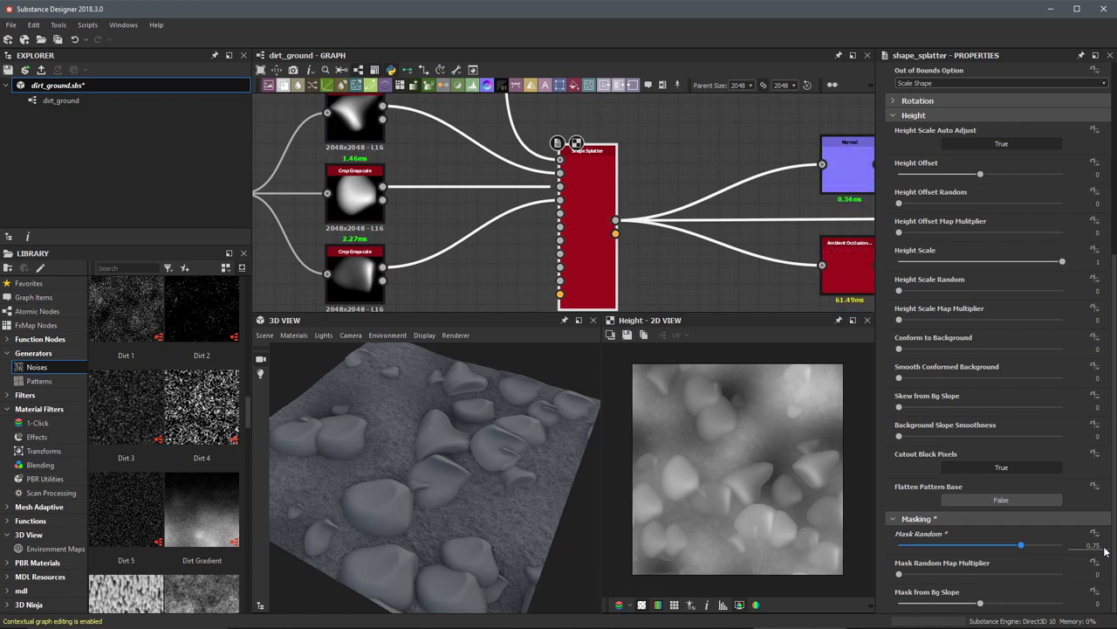
Step: Set the Shape Splatter's Scale Random to 0.59 and Position Random to 2
left_click_drag(453, 492, 466, 467)
scroll(939, 271, "up", 3)
scroll(939, 270, "up", 2)
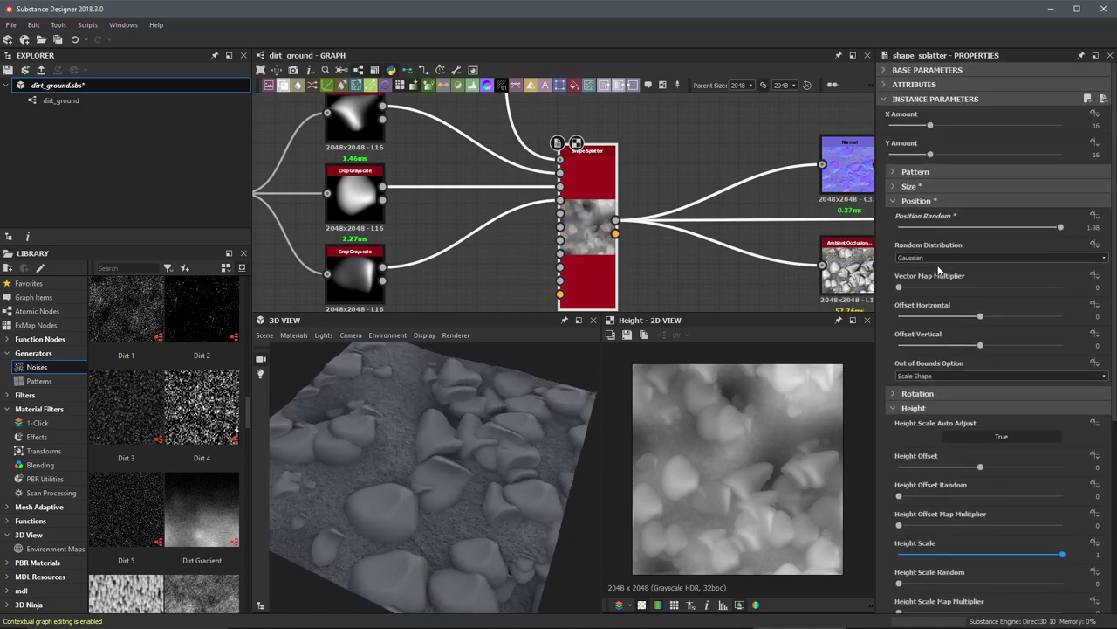
left_click(908, 186)
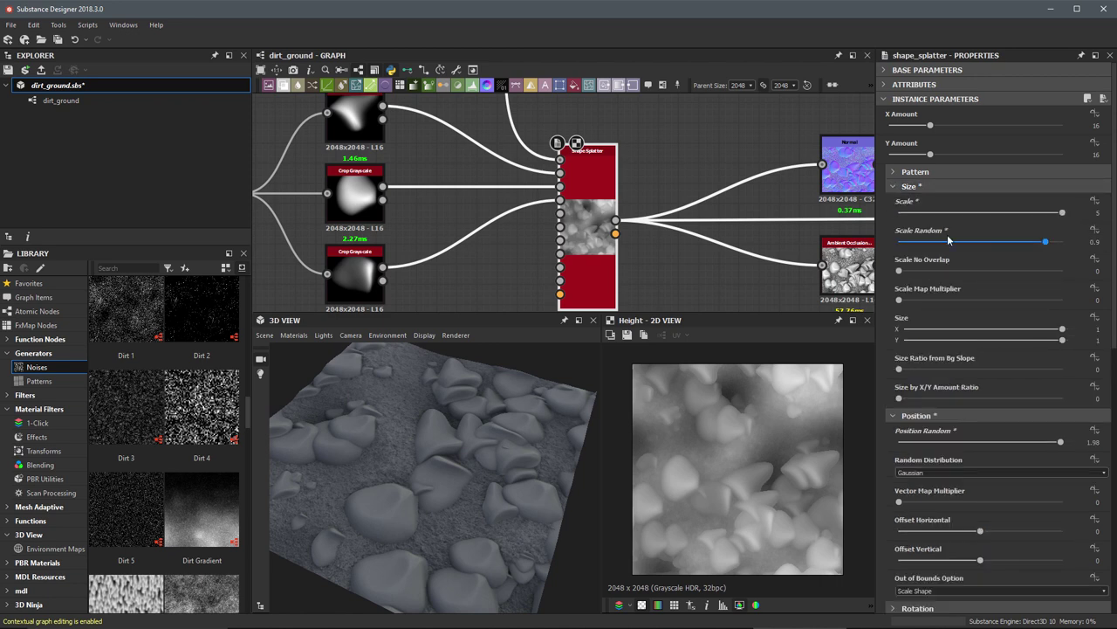
mouse_move(1014, 243)
left_mouse_down()
mouse_move(945, 244)
mouse_move(997, 242)
left_mouse_up()
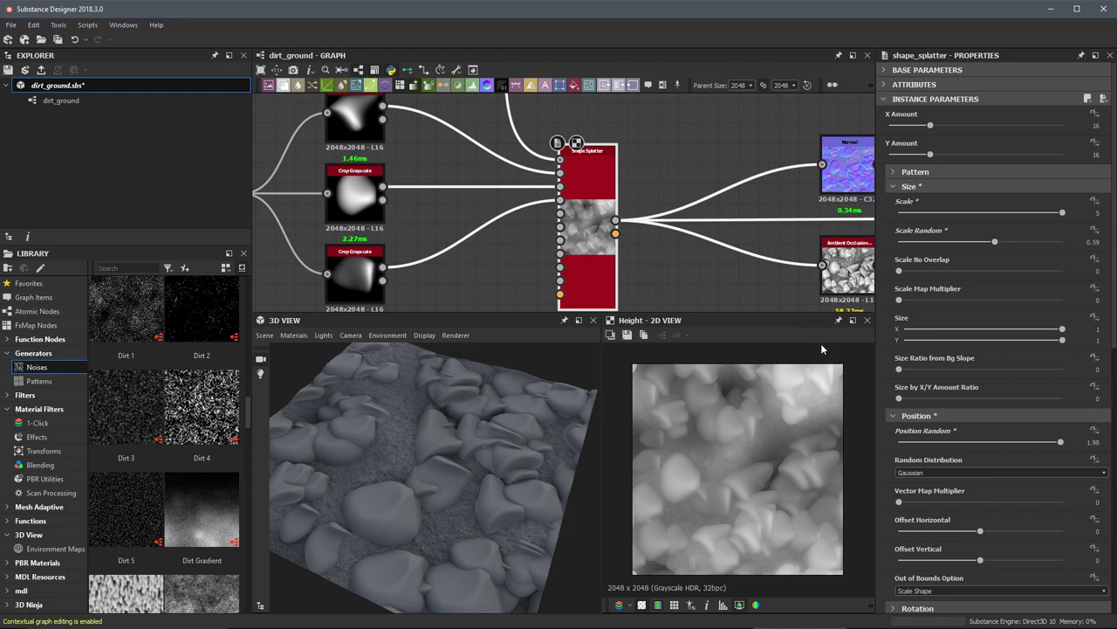
scroll(959, 413, "down", 3)
left_click_drag(1052, 337, 1079, 339)
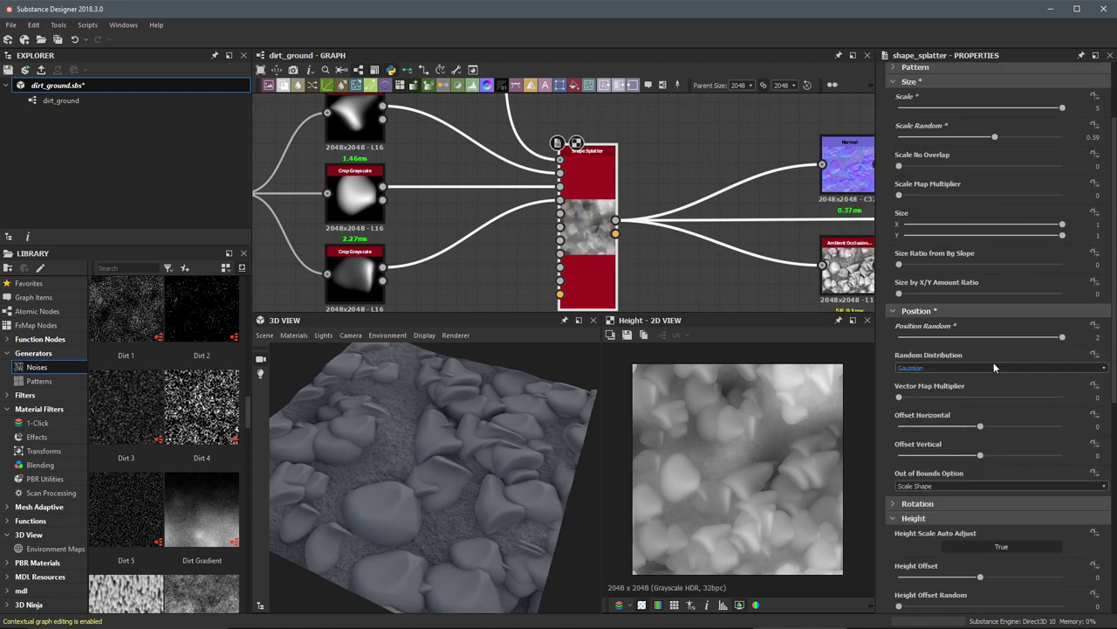
Step: Set the Shape Splatter's Rotation Random to 1, and collapse the Position and Rotation parameter groups
scroll(994, 367, "down", 3)
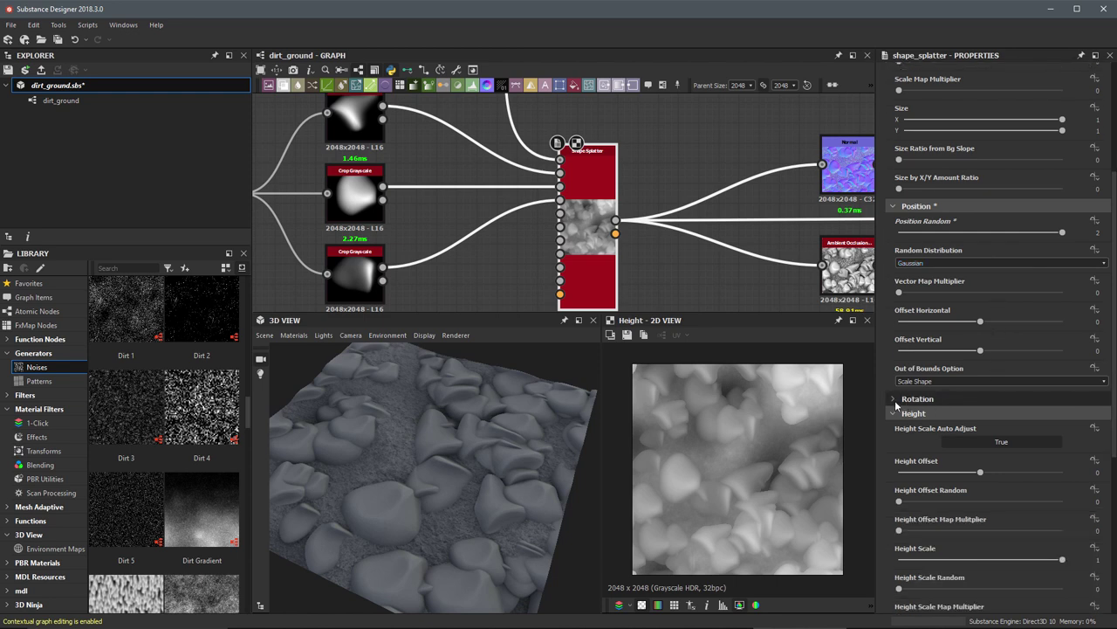
left_click(894, 401)
scroll(917, 413, "down", 2)
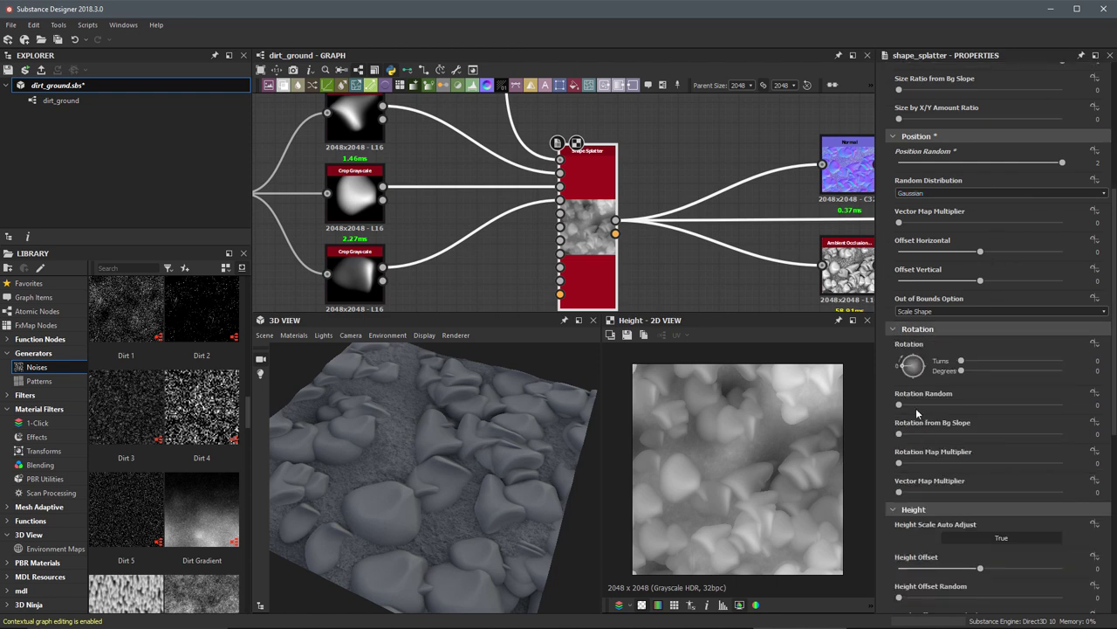
left_click_drag(899, 404, 1086, 418)
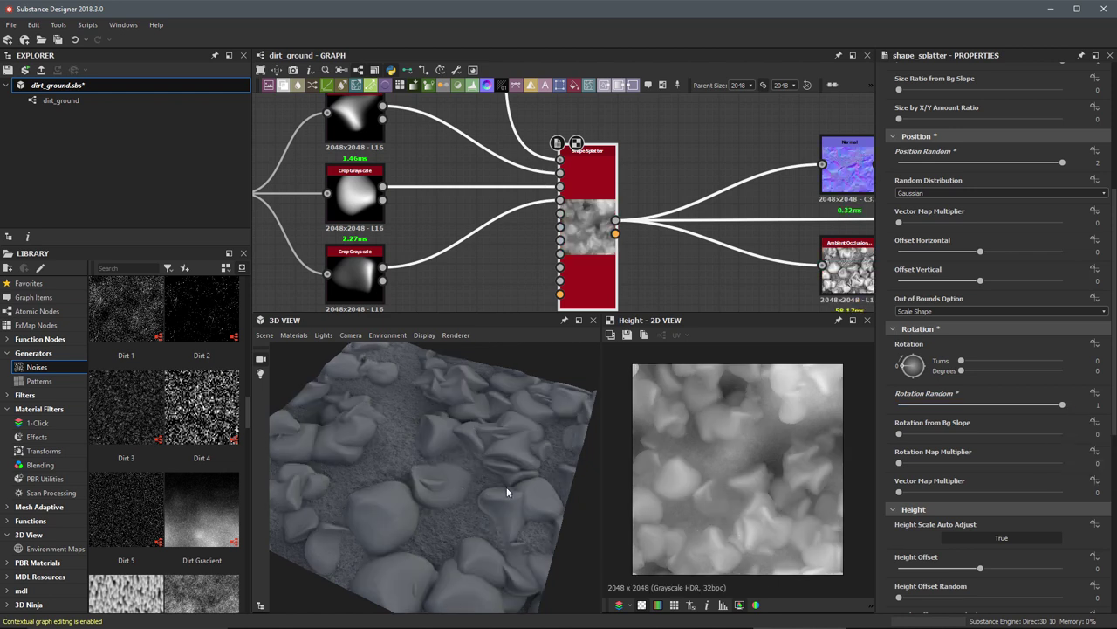
left_click(899, 136)
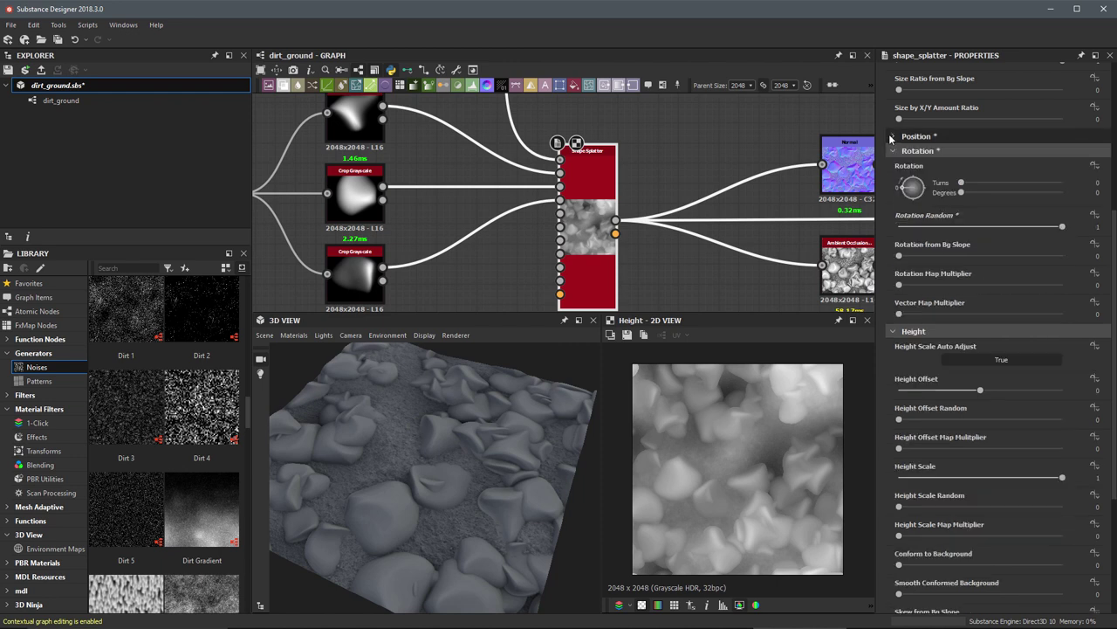
left_click(900, 150)
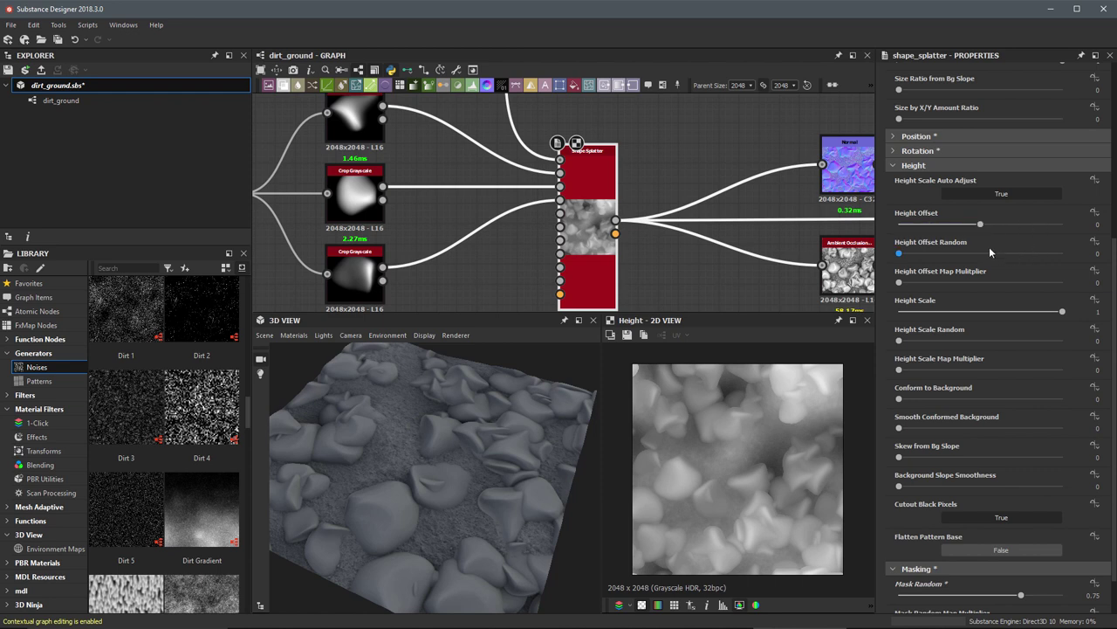
Step: In the Shape Splatter's Height parameters, set Height Offset to -0.86, Height Offset Random to 0.12 and Conform to Background to 0.81
left_click_drag(980, 226, 919, 227)
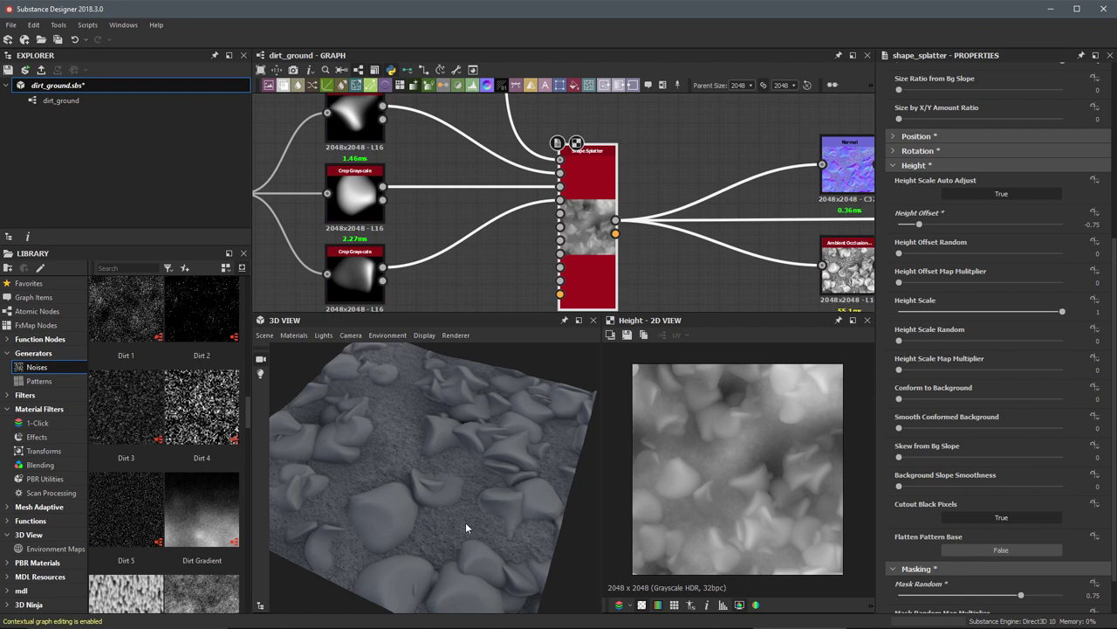
left_click_drag(919, 224, 910, 224)
left_click_drag(899, 254, 919, 255)
mouse_move(967, 392)
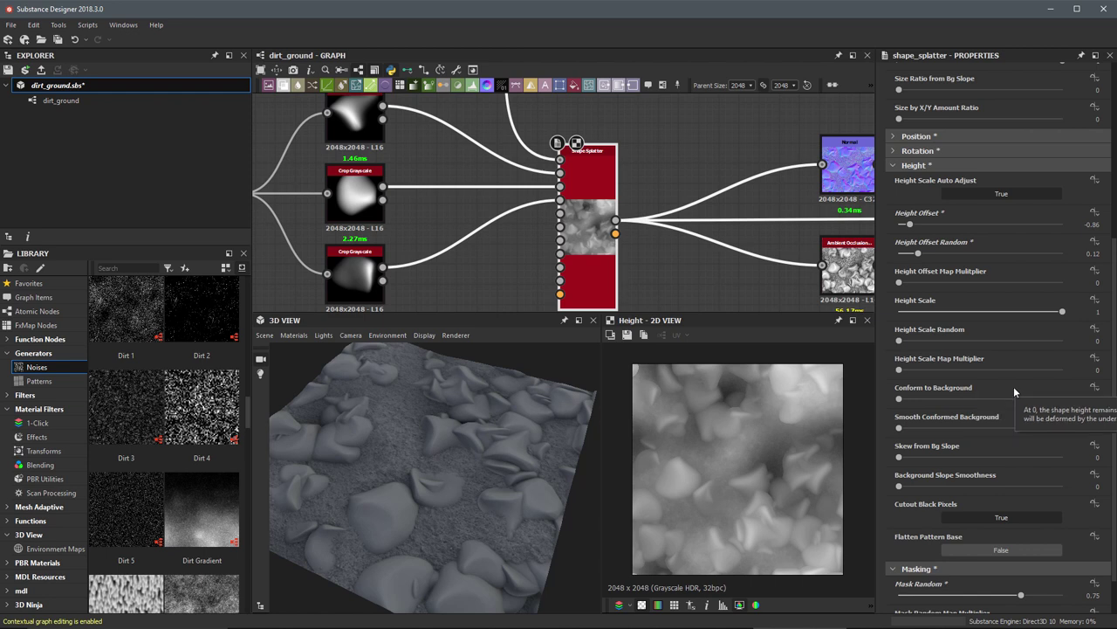
left_click_drag(899, 398, 1032, 404)
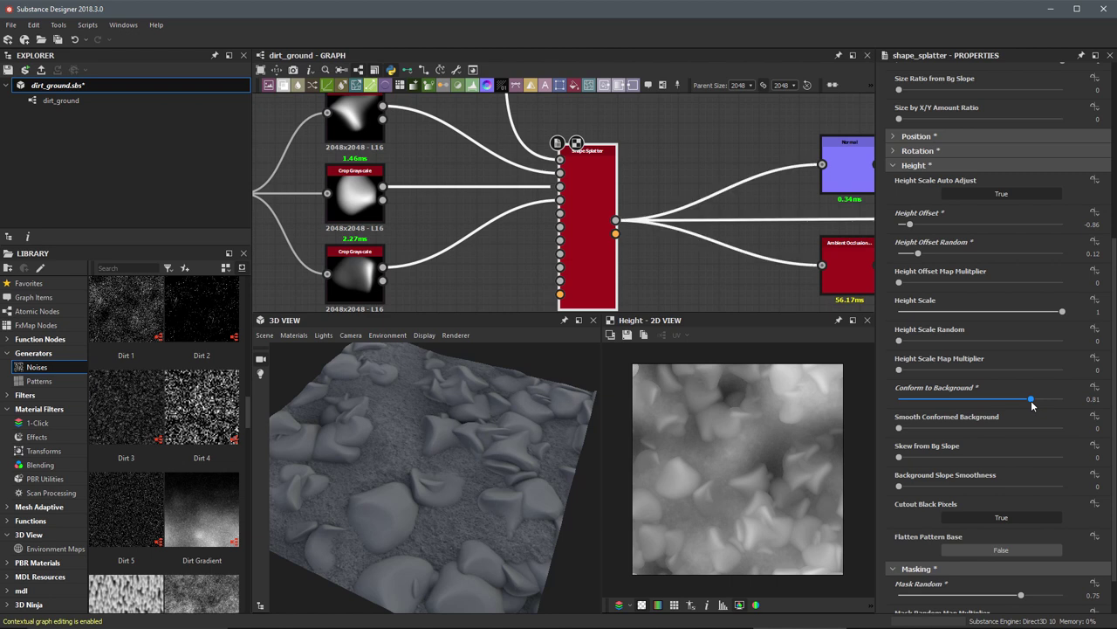
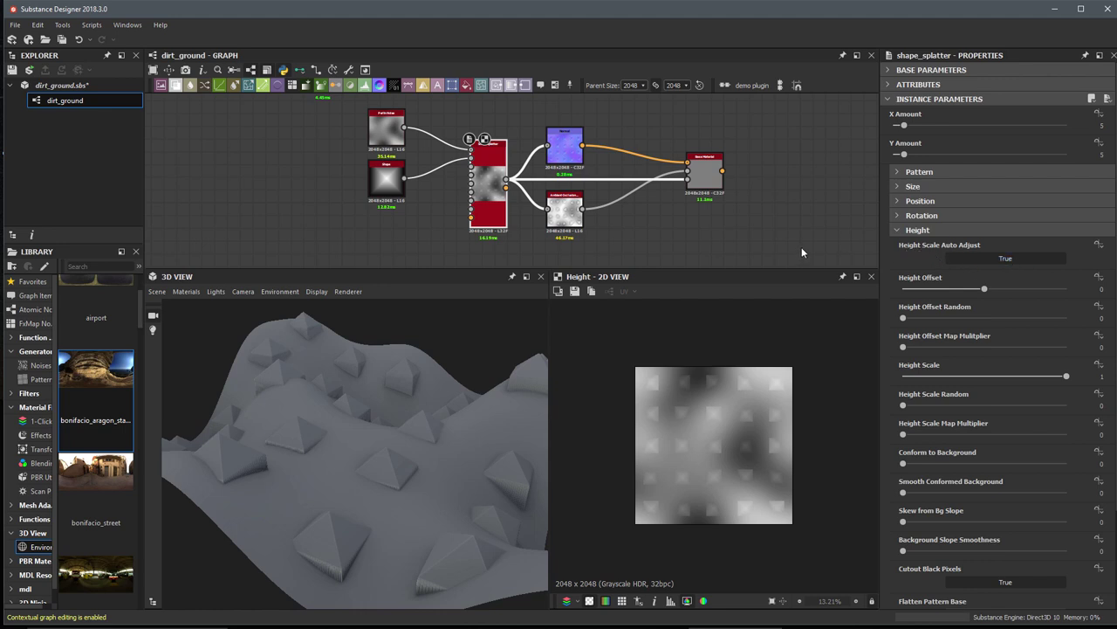
Step: Show the 3D view material's tessellation and height scale settings, and check which preview mesh the scene uses
left_click(186, 291)
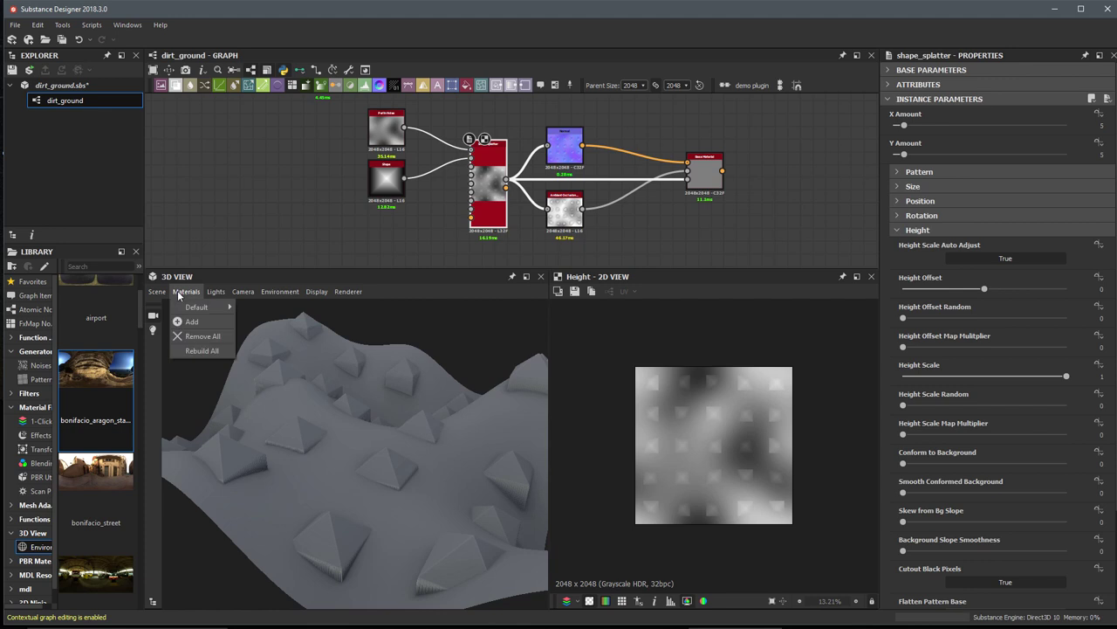
mouse_move(191, 310)
left_click(253, 308)
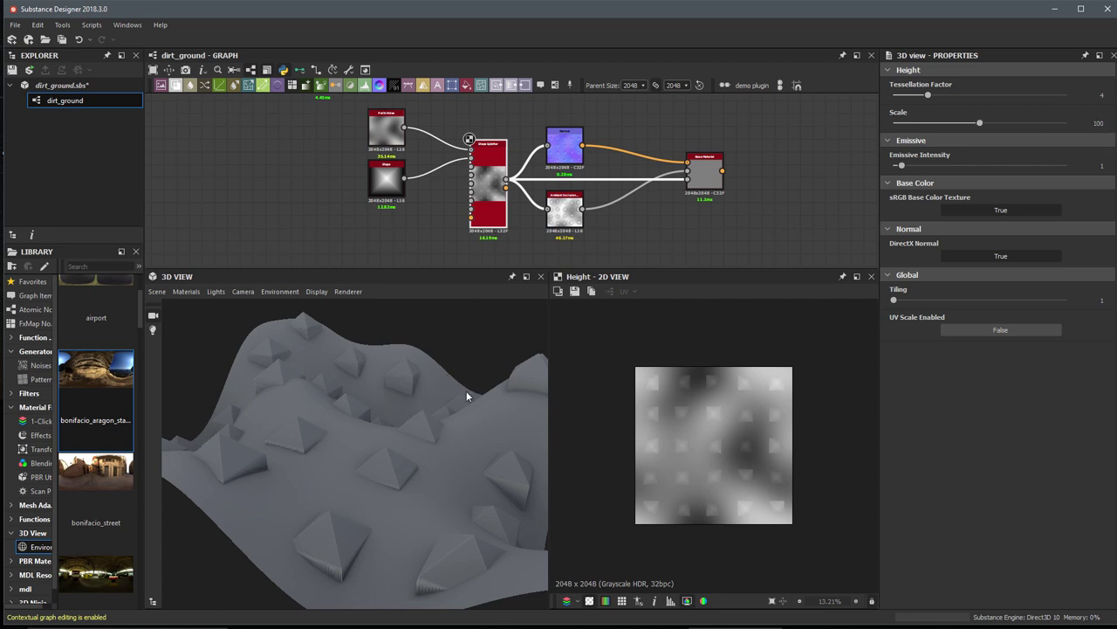
left_click(157, 291)
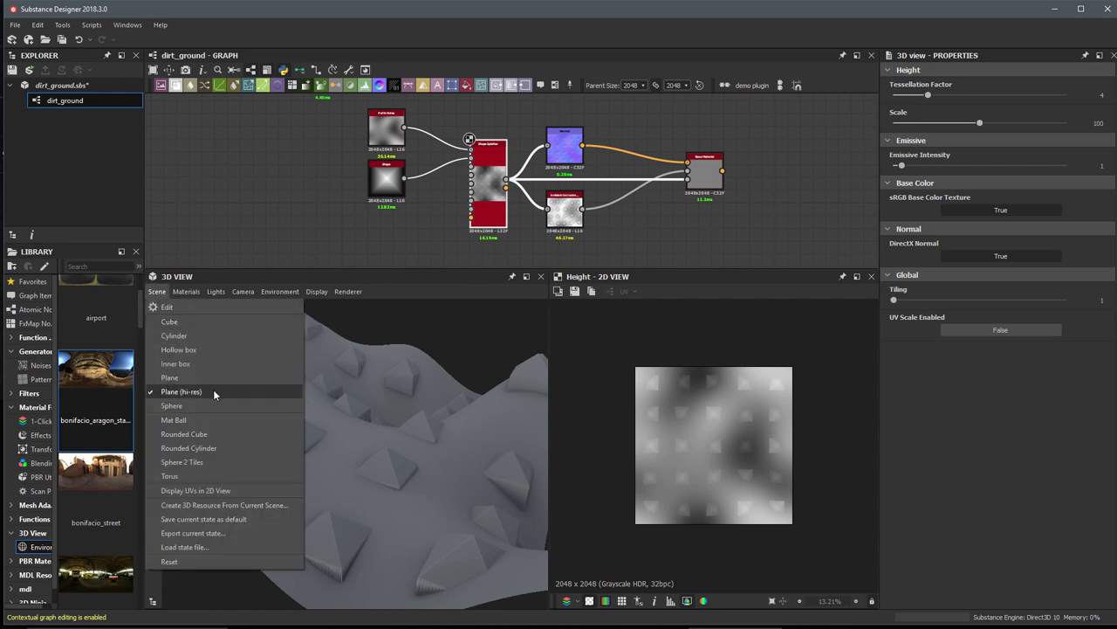
left_click(407, 299)
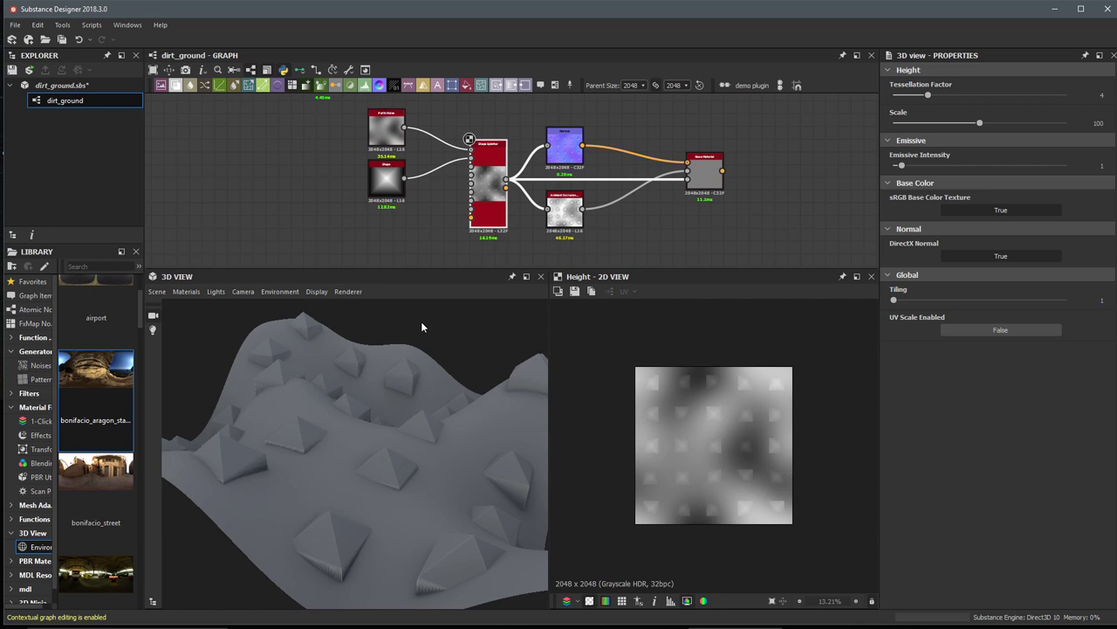
Step: Set the Shape Splatter's Conform to Background to 1 in the pyramid example graph and inspect the deformed pyramids in the 3D view
left_click(488, 183)
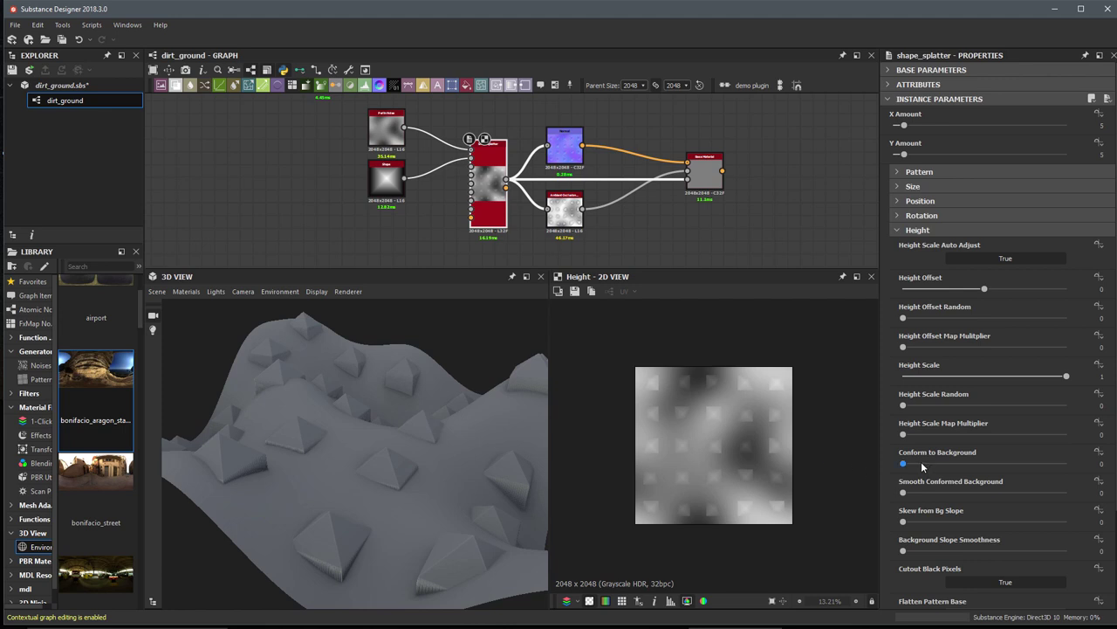
left_click_drag(903, 464, 912, 464)
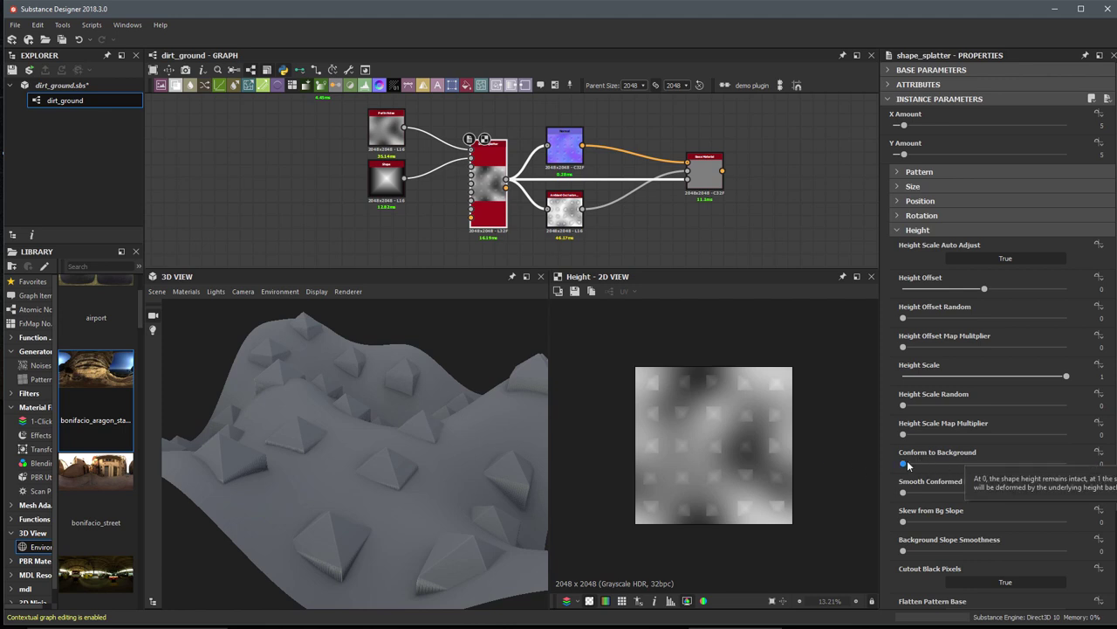
mouse_move(1046, 466)
left_mouse_down()
mouse_move(1060, 465)
mouse_move(1036, 469)
left_mouse_up()
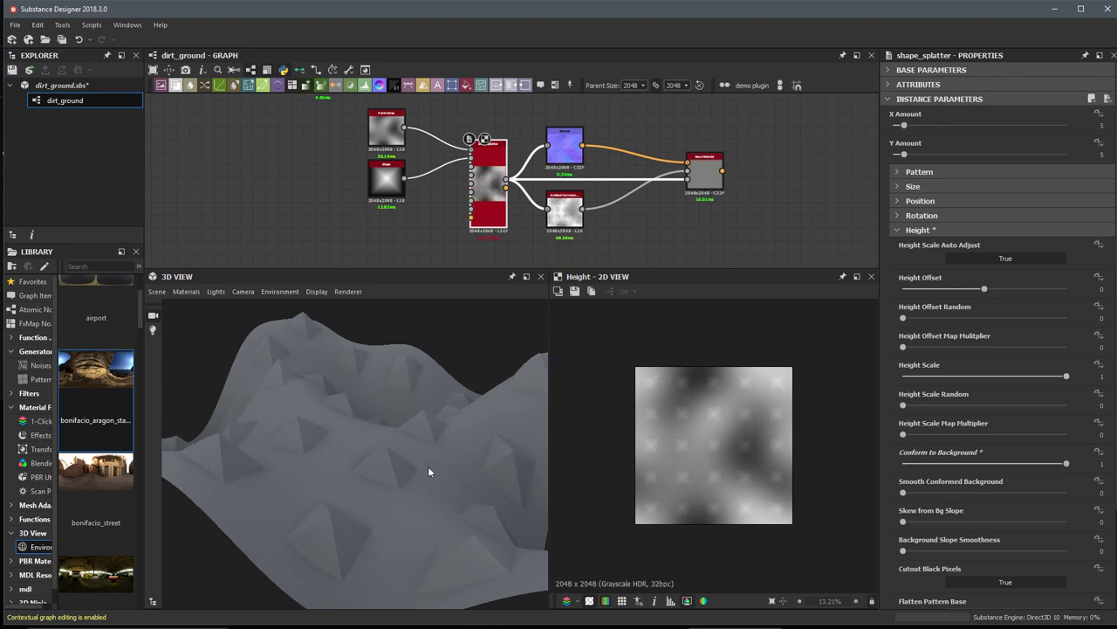
left_click_drag(436, 460, 487, 498)
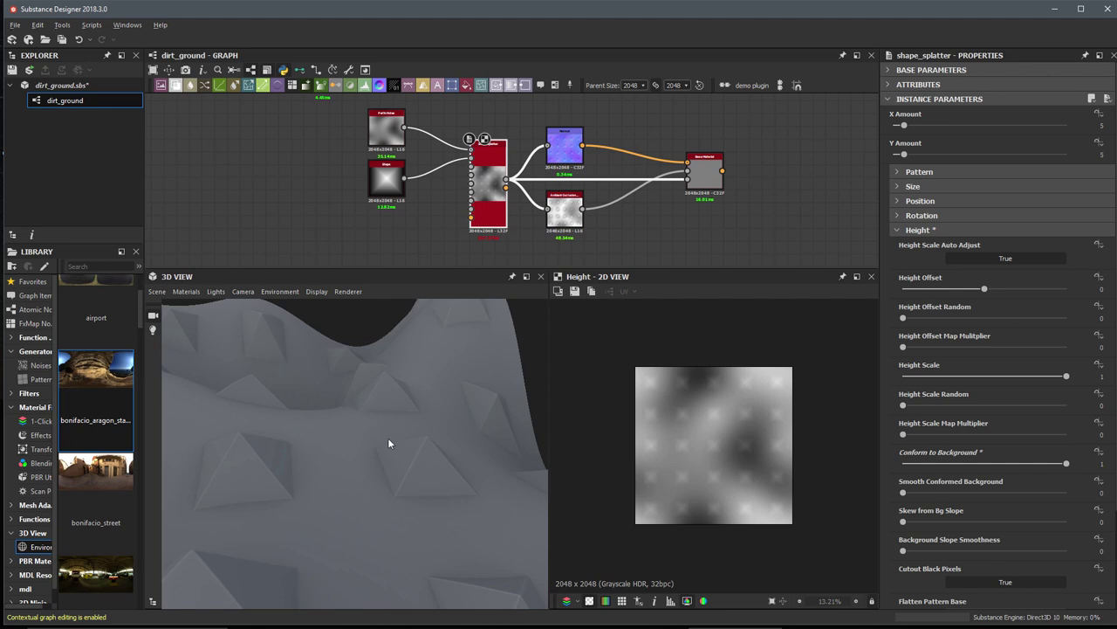
left_click_drag(389, 444, 413, 468)
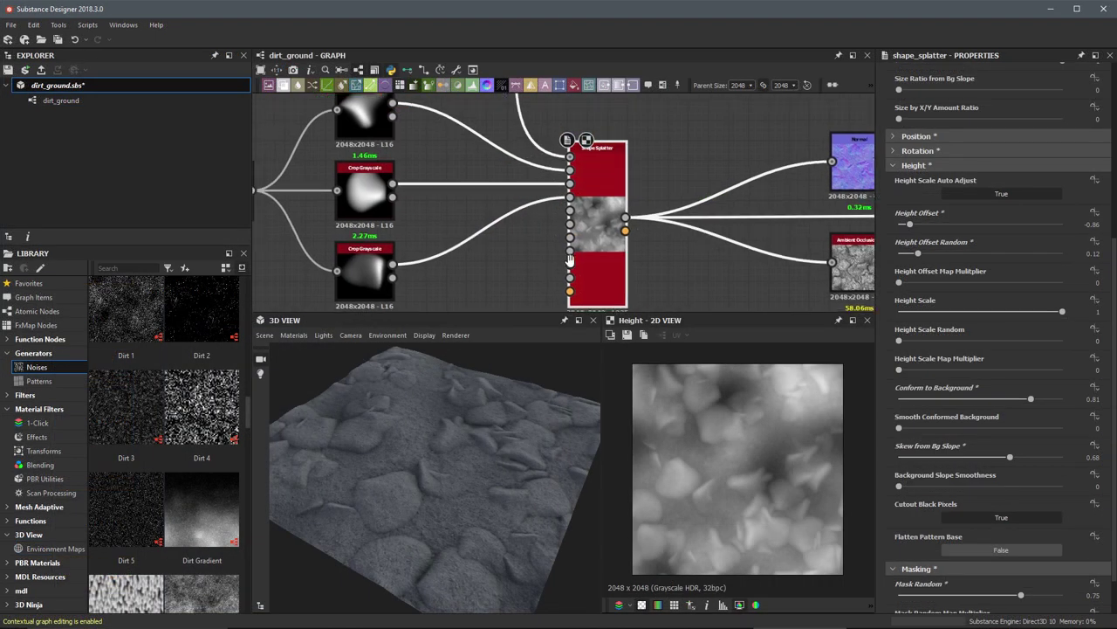
Step: Examine the map inputs of the rock Shape Splatter node and collapse its Height parameter group
scroll(645, 243, "up", 2)
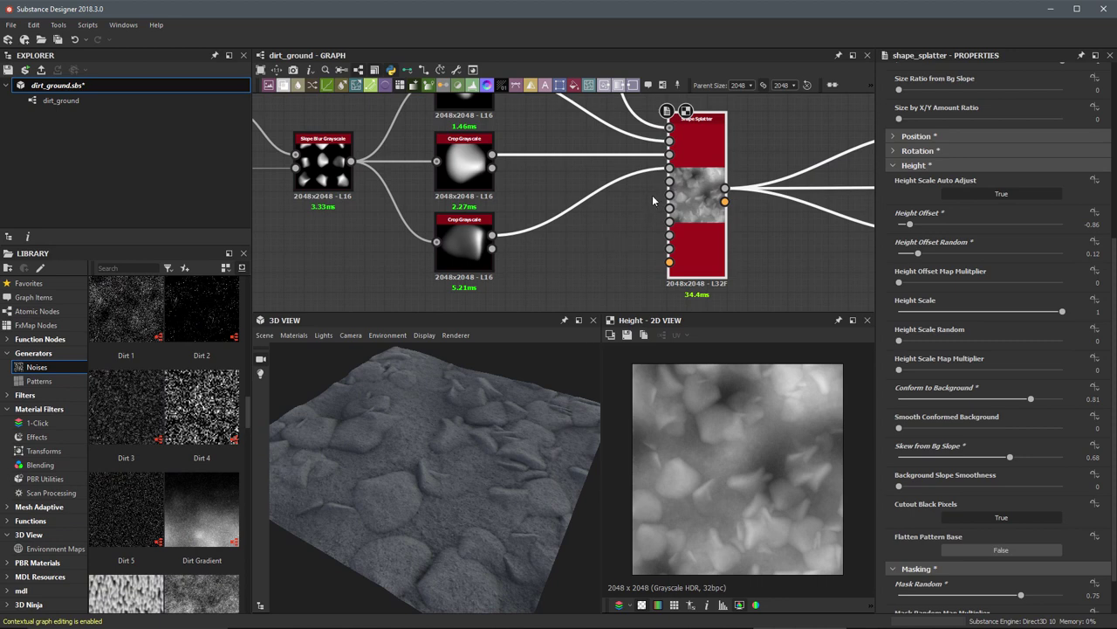
scroll(652, 195, "up", 3)
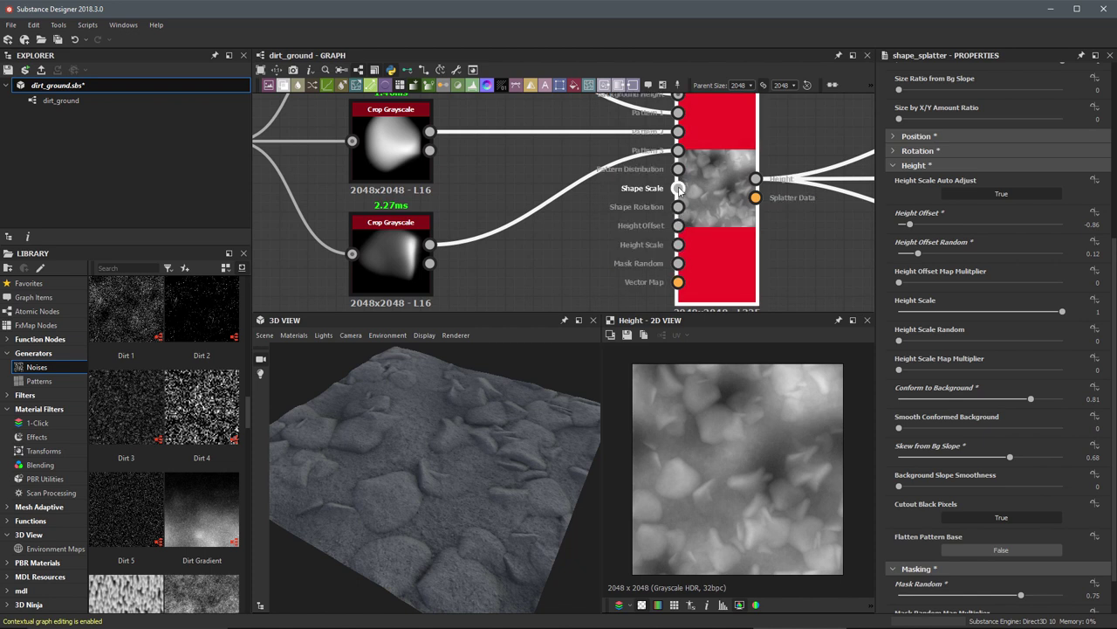
left_click(892, 166)
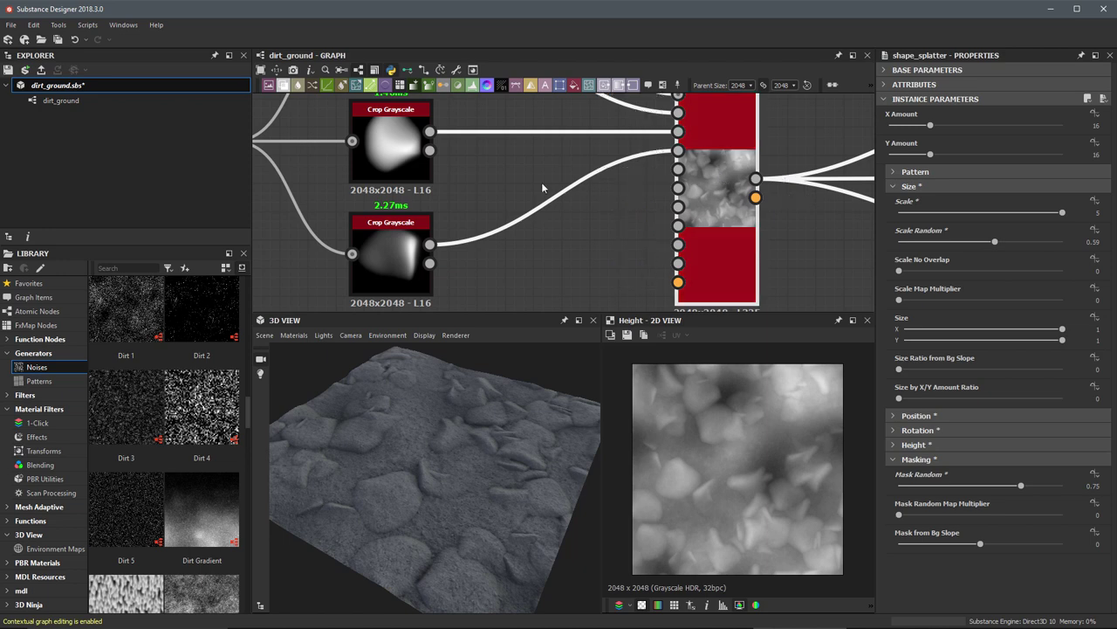
Step: Add a Perlin Noise node beside the Crop Grayscale nodes and connect its output to the Shape Splatter's Shape Scale input
scroll(604, 228, "down", 2)
middle_click_drag(604, 228, 640, 207)
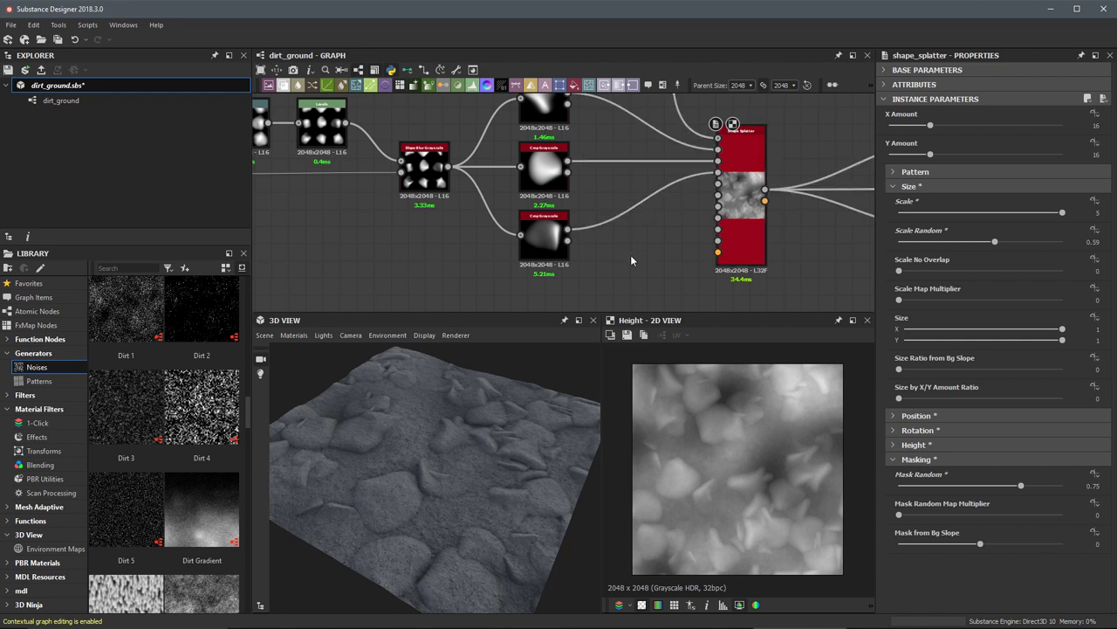
key("space")
type("perl")
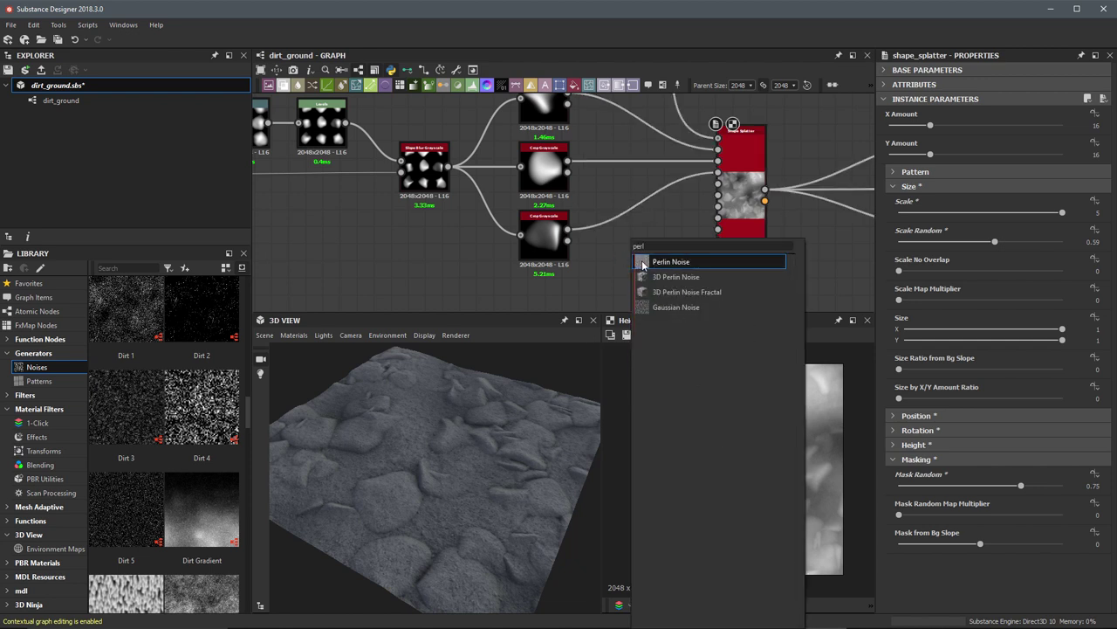
left_click(644, 262)
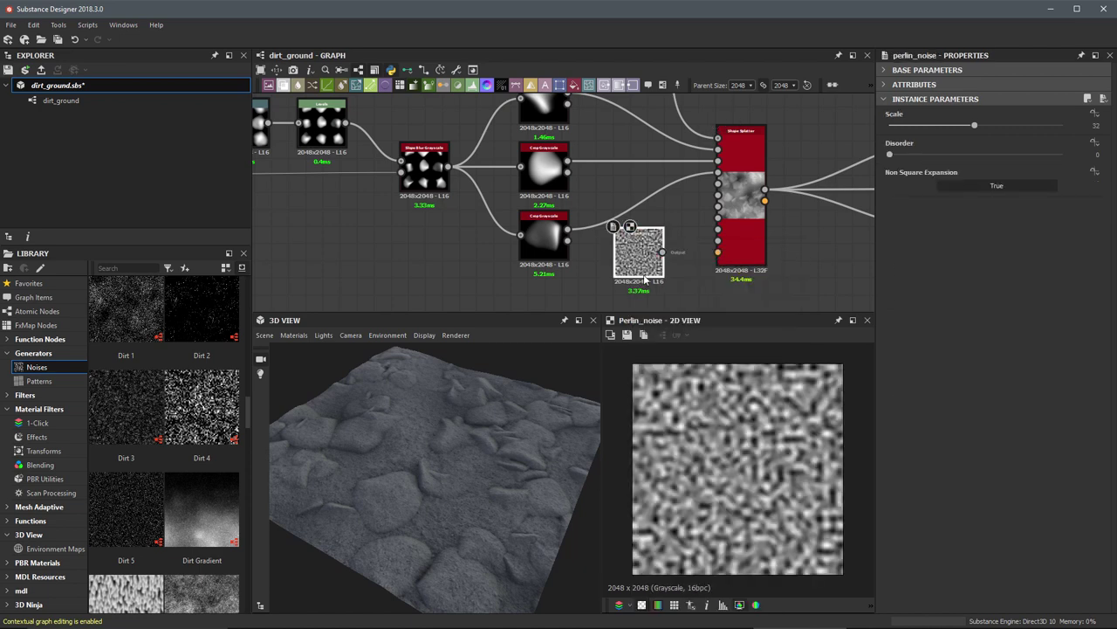
scroll(696, 251, "up", 2)
scroll(641, 270, "up", 1)
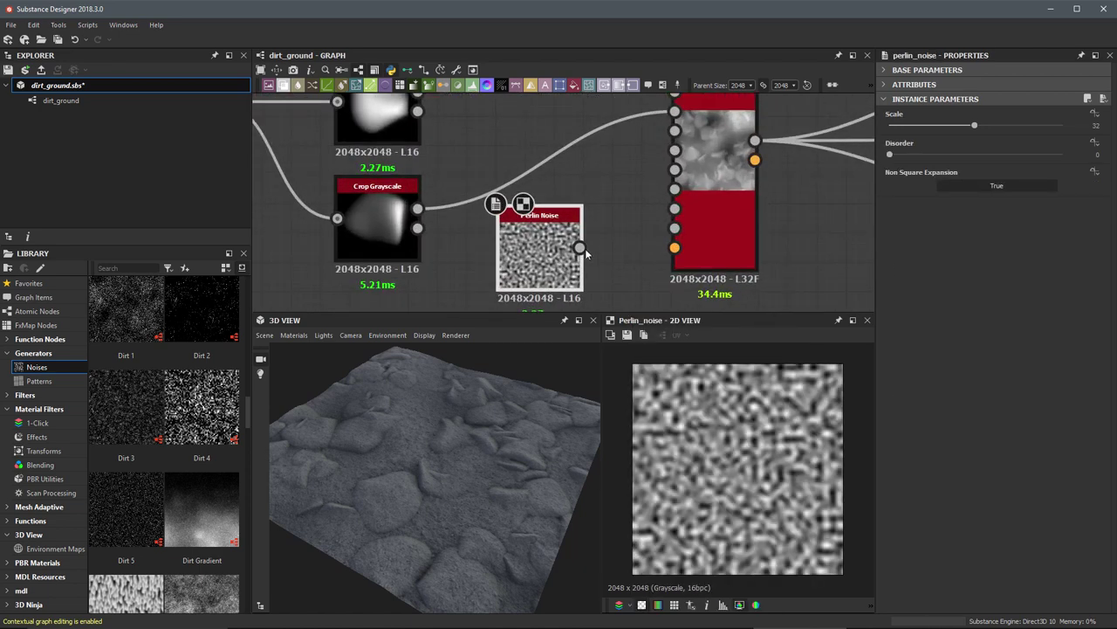
left_click_drag(580, 247, 680, 153)
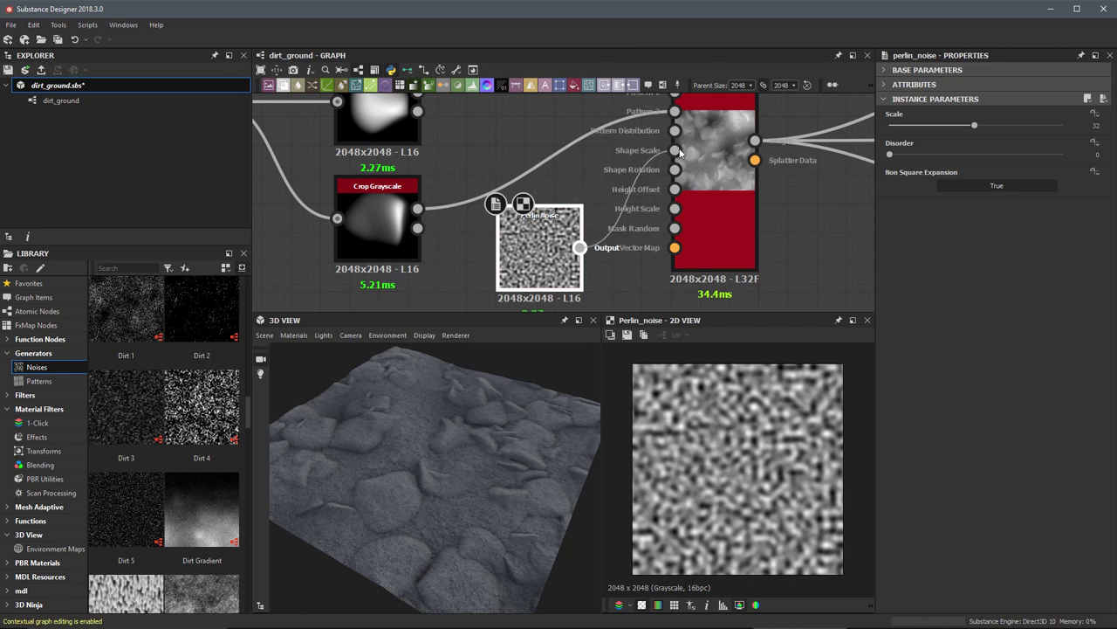
left_click_drag(680, 152, 680, 153)
Step: Set the Shape Splatter's Scale Map Multiplier to 0.69 so the noise drives the rock sizes
left_click(724, 174)
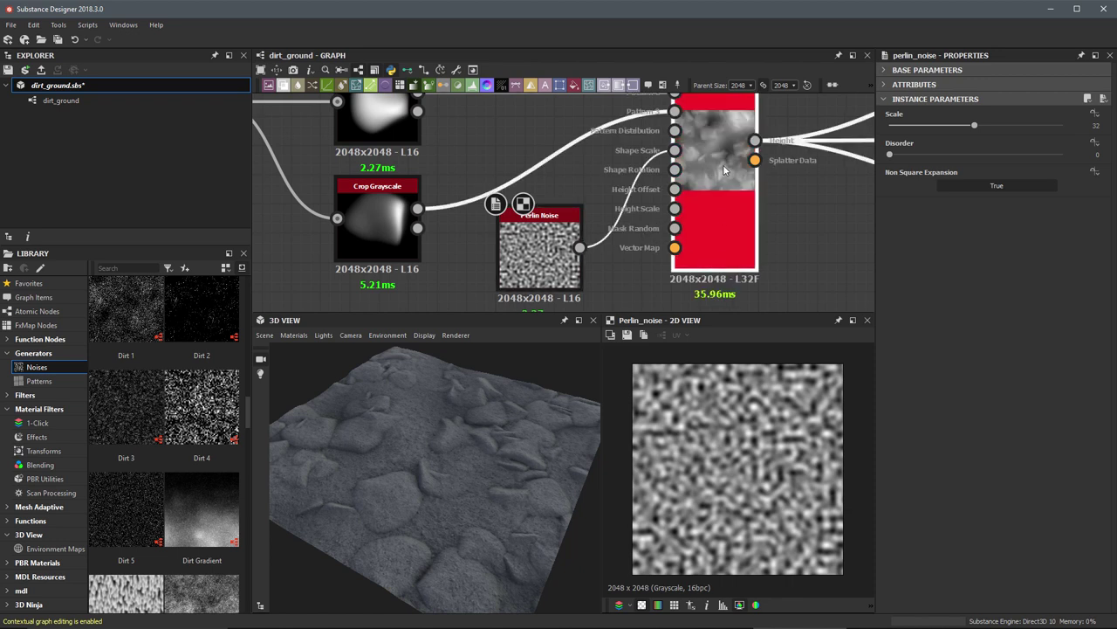
middle_click_drag(724, 175, 721, 191)
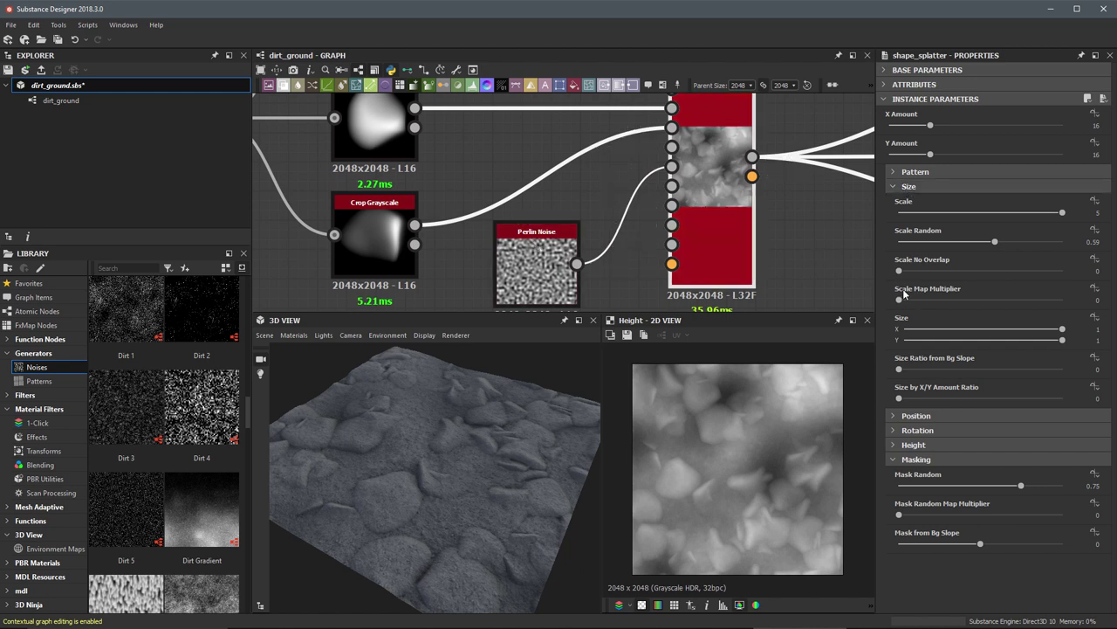
left_click_drag(900, 300, 1014, 306)
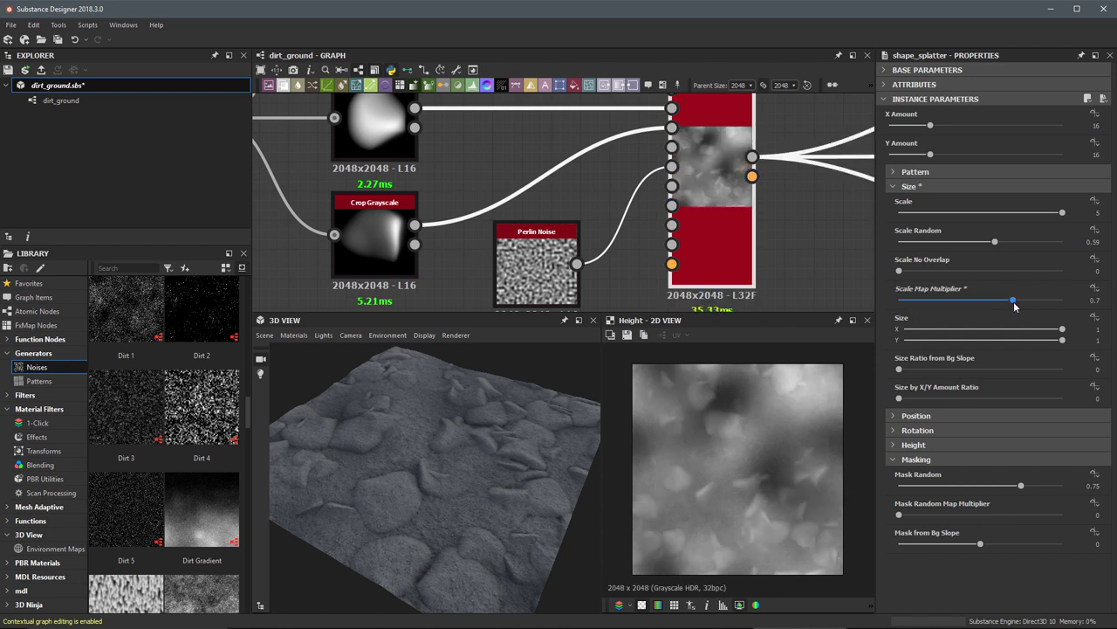
left_click_drag(1014, 303, 1011, 302)
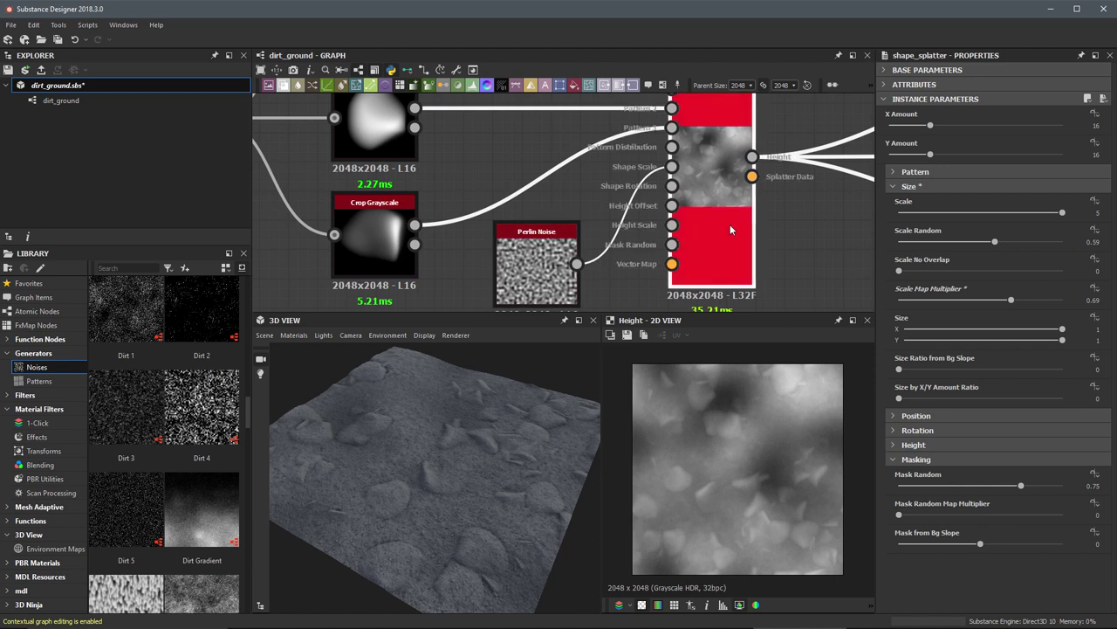
Step: Set the Perlin Noise node's Scale to 31
left_click(545, 253)
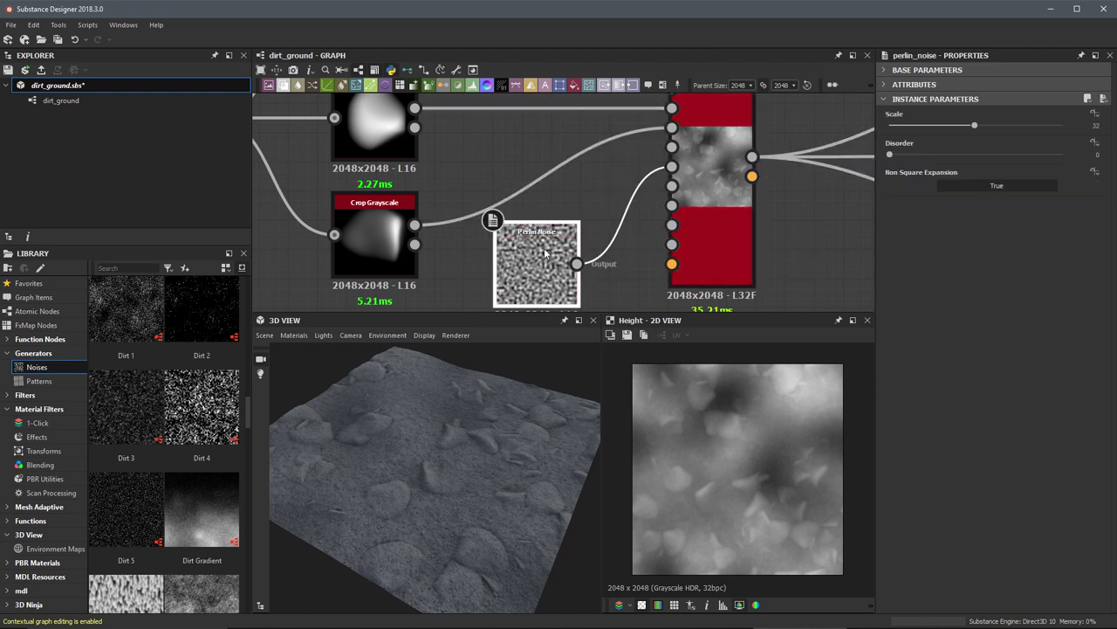
mouse_move(974, 125)
left_mouse_down()
mouse_move(938, 128)
mouse_move(971, 124)
left_mouse_up()
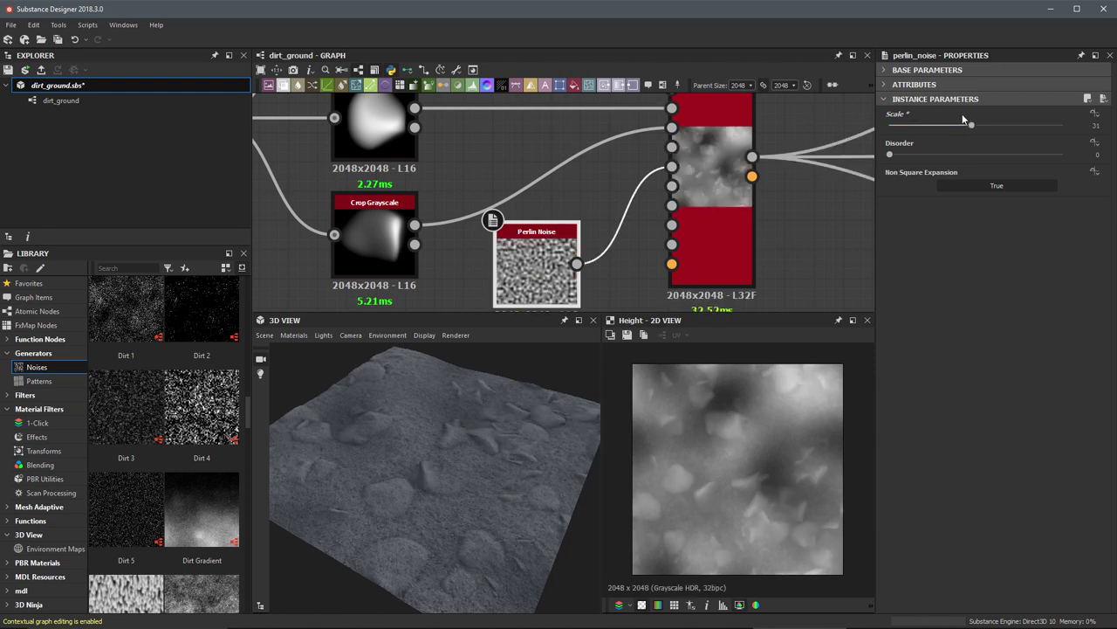
Step: Move the third Crop Grayscale node's crop area onto the bottom-left rock of the shape grid
scroll(593, 164, "down", 1)
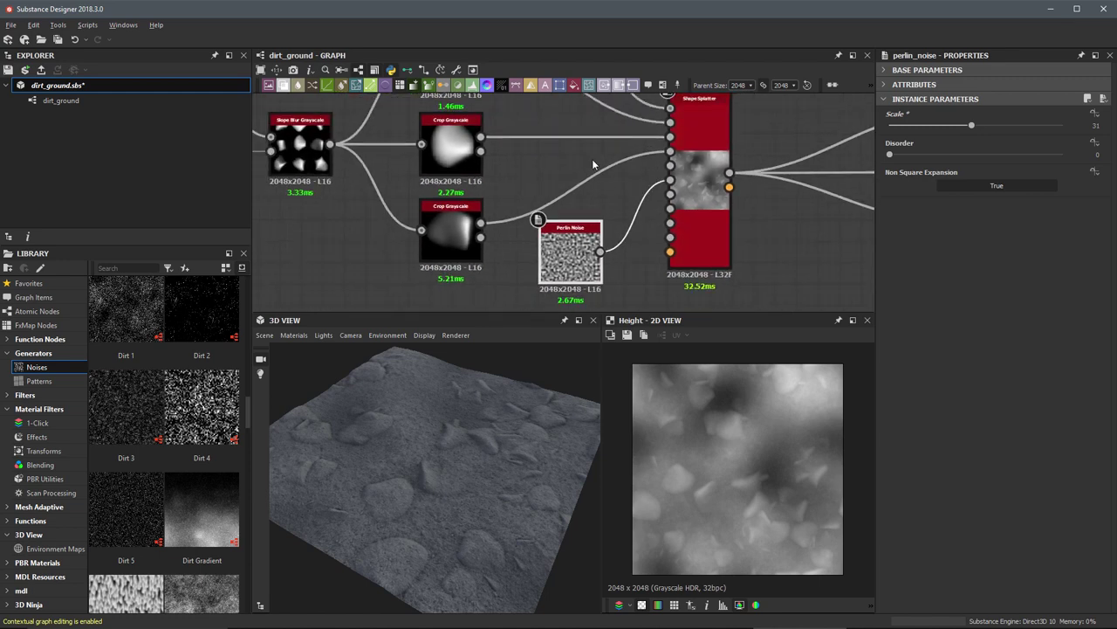
scroll(647, 206, "down", 1)
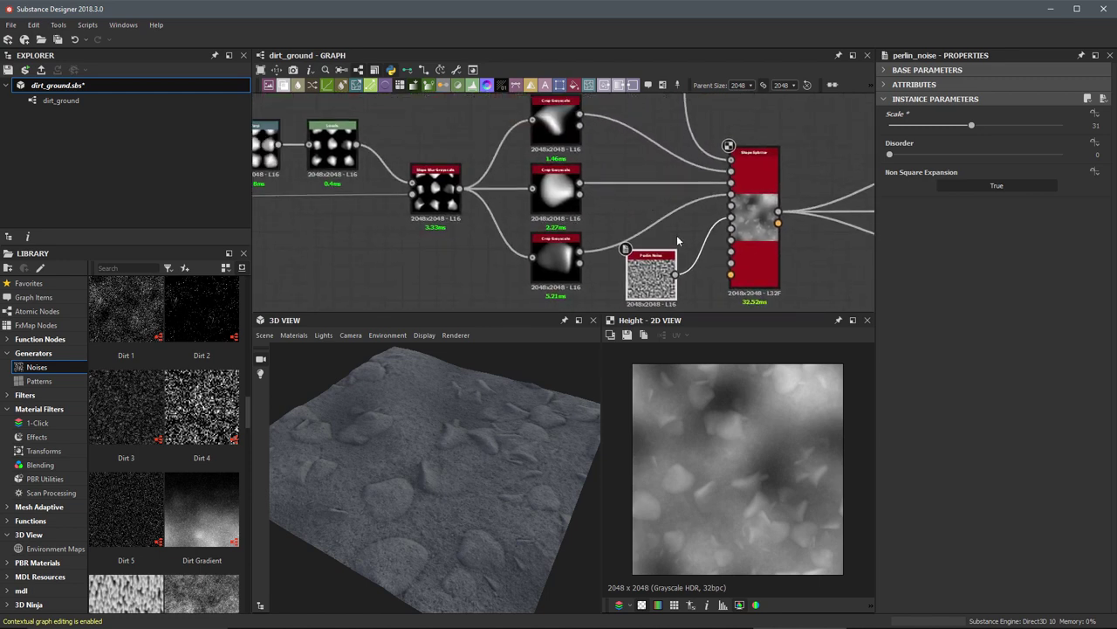
double_click(572, 276)
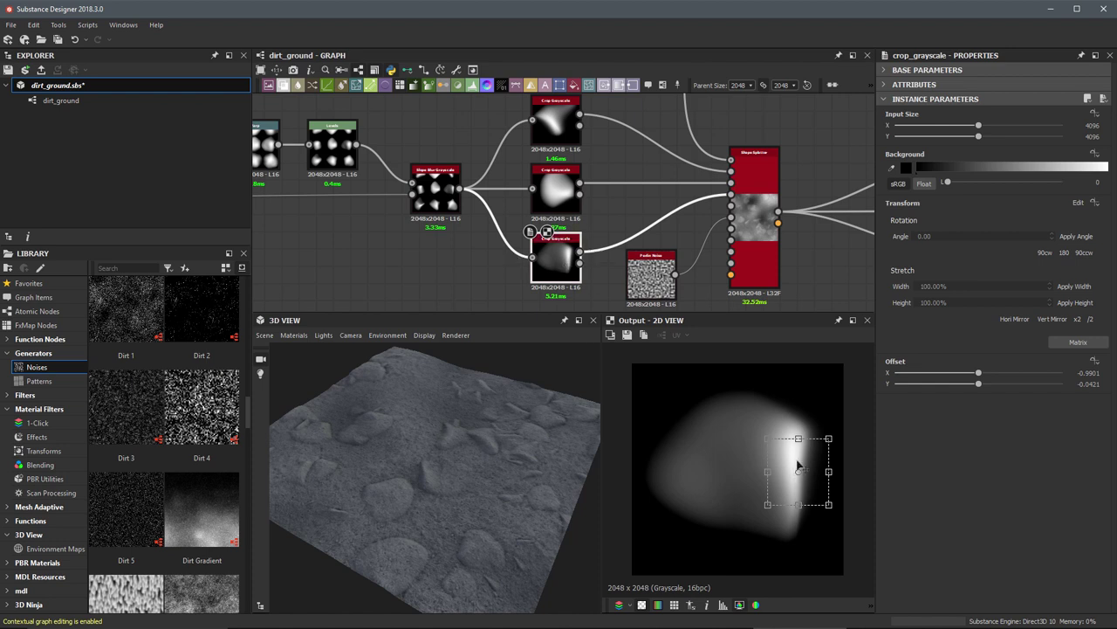
left_click(580, 263)
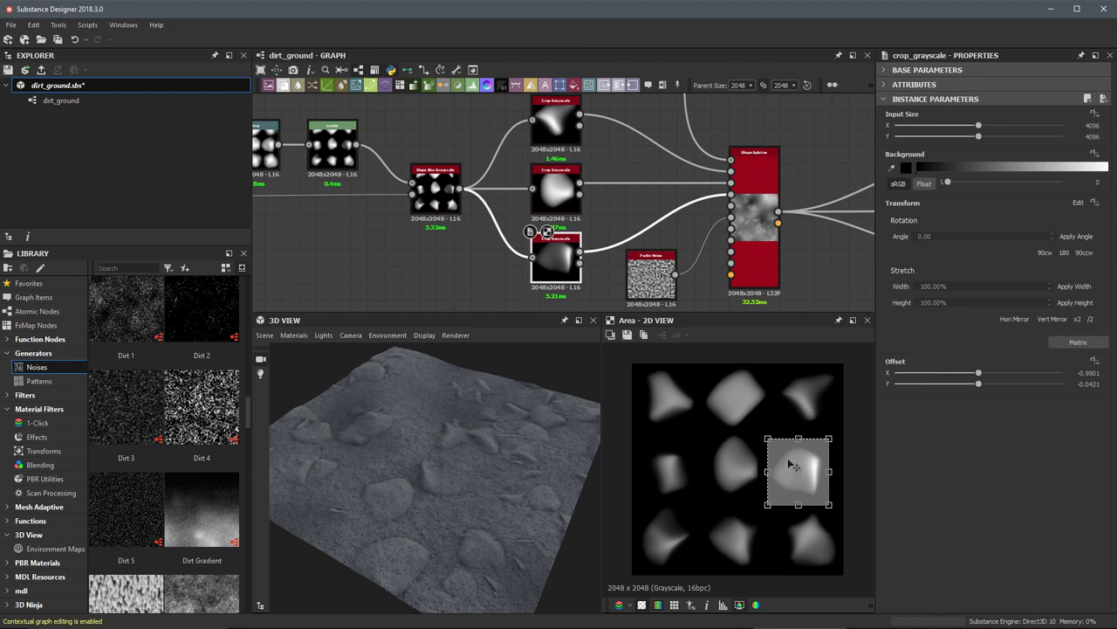
left_click_drag(791, 464, 728, 528)
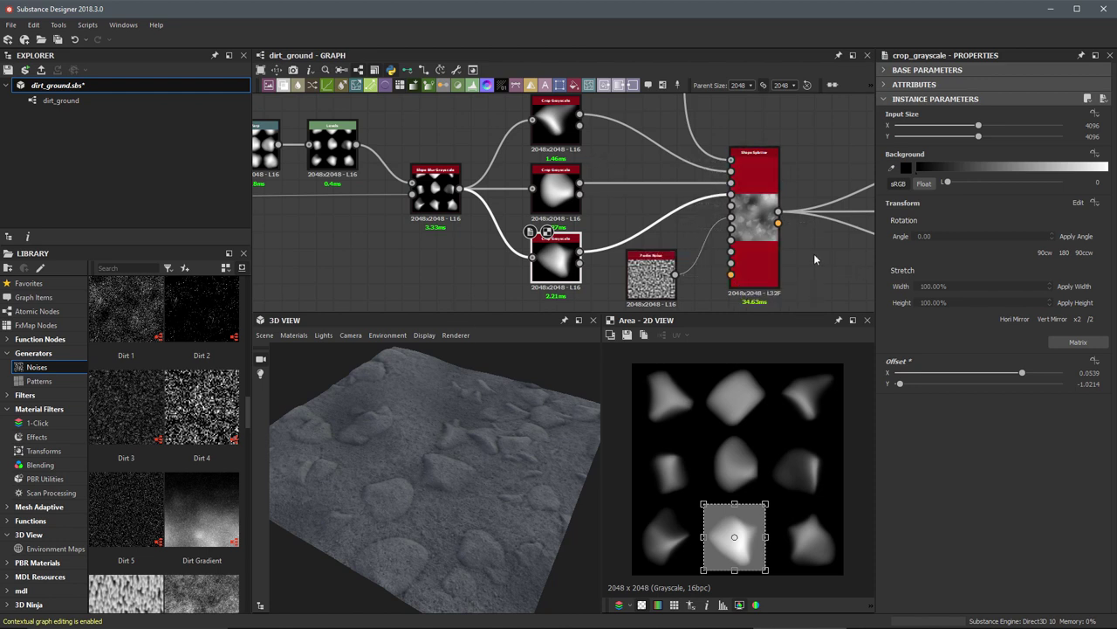
left_click_drag(748, 528, 687, 464)
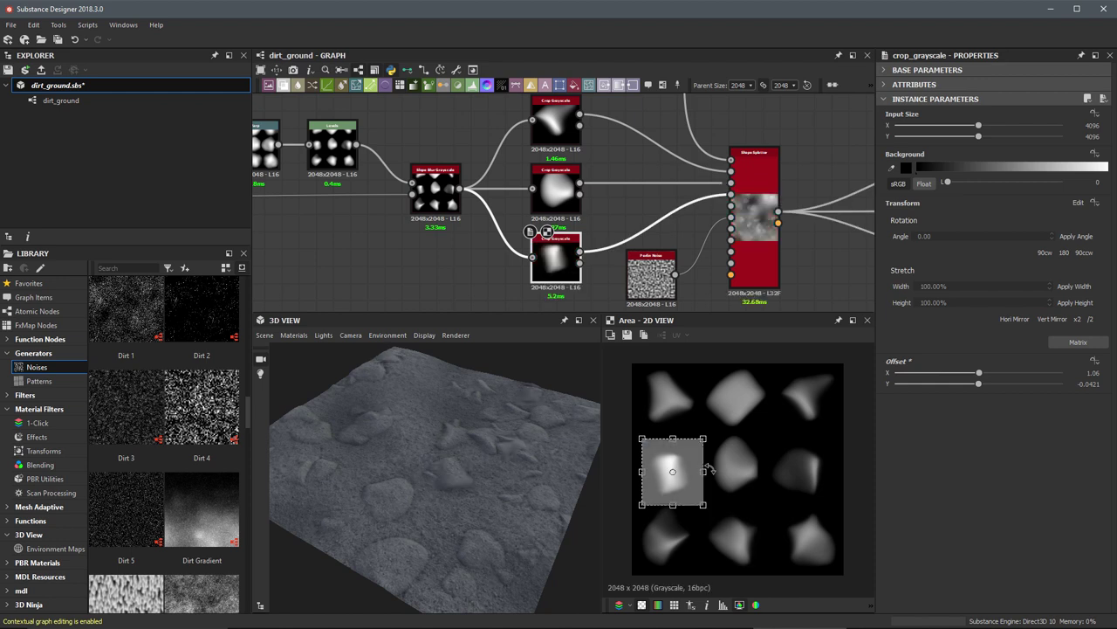
left_click_drag(709, 469, 711, 521)
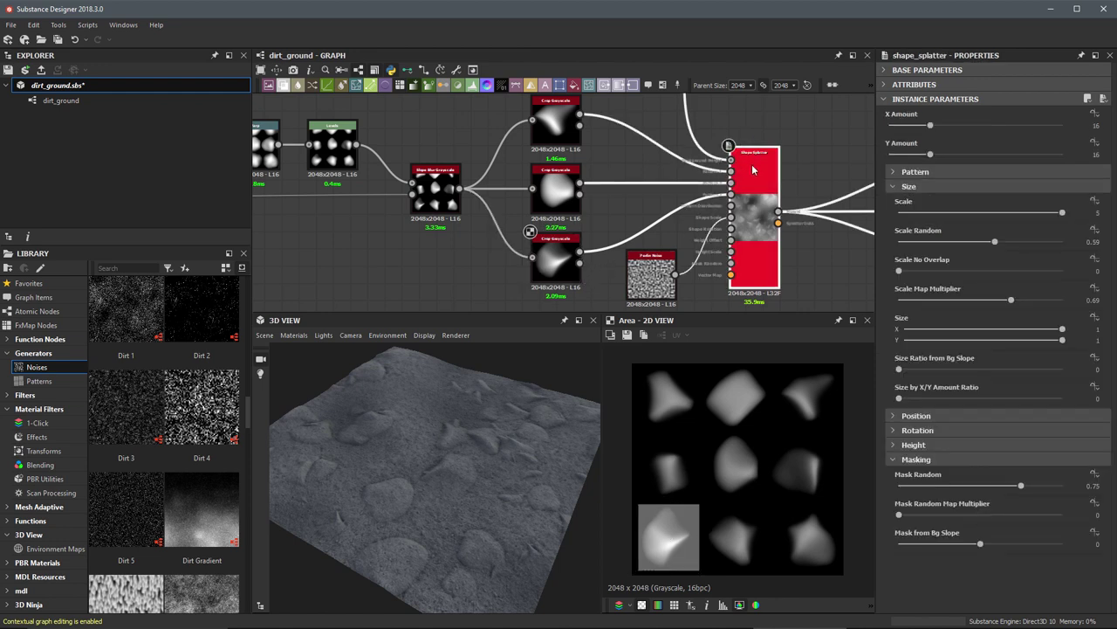
Step: Set the Shape Splatter's X Amount and Y Amount to 18
left_click_drag(930, 126, 937, 155)
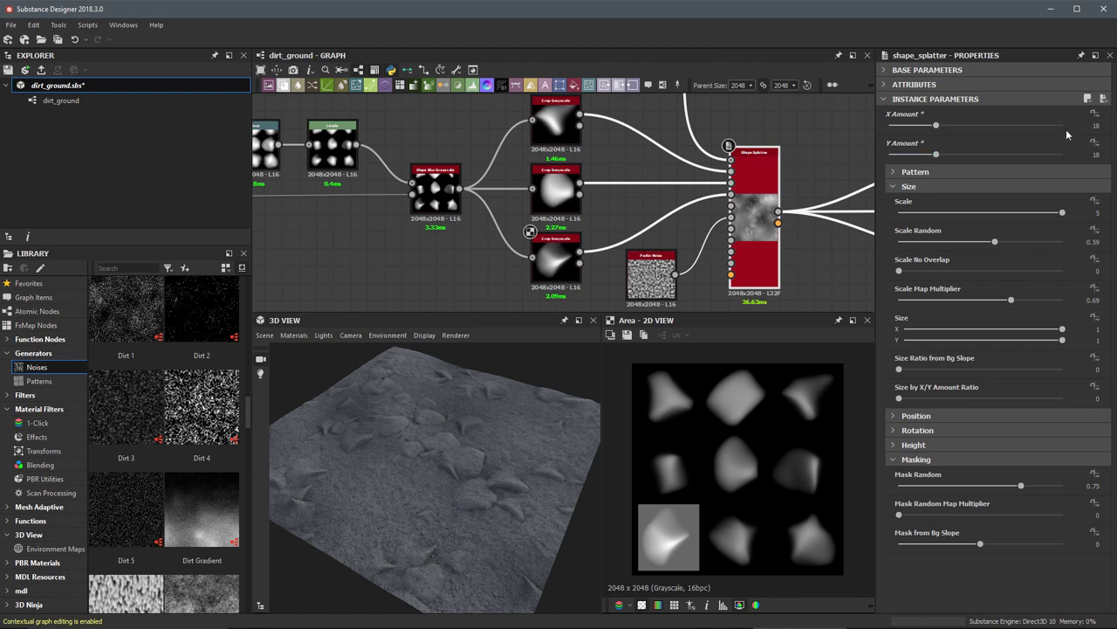
Step: Set the Shape Splatter's X Amount and Y Amount to 17
left_click(1096, 125)
type("7")
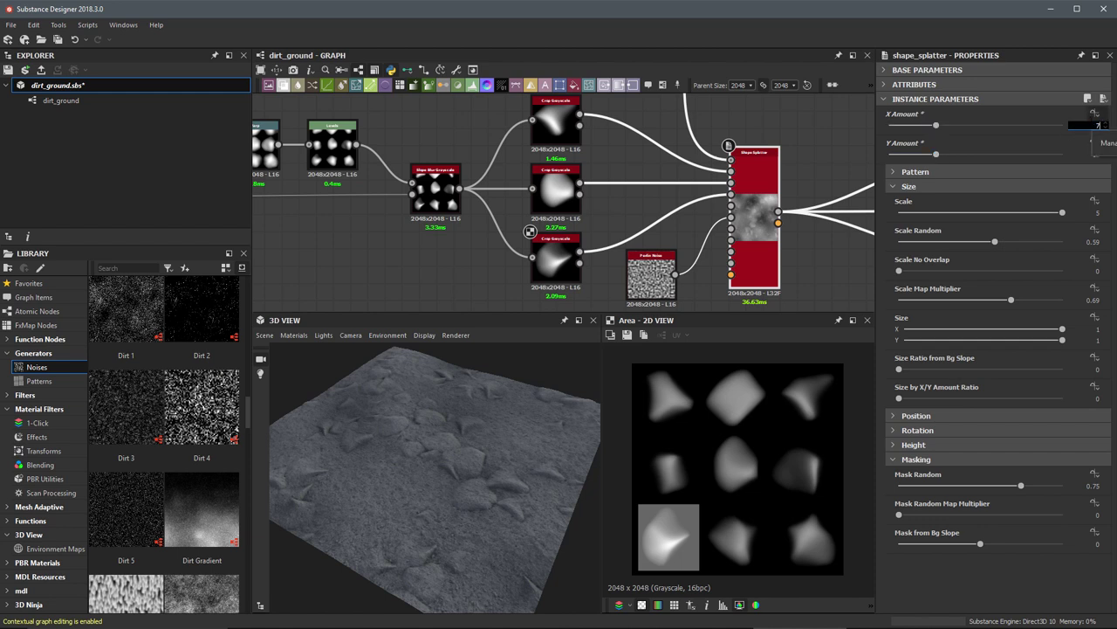
type("1")
key("Return")
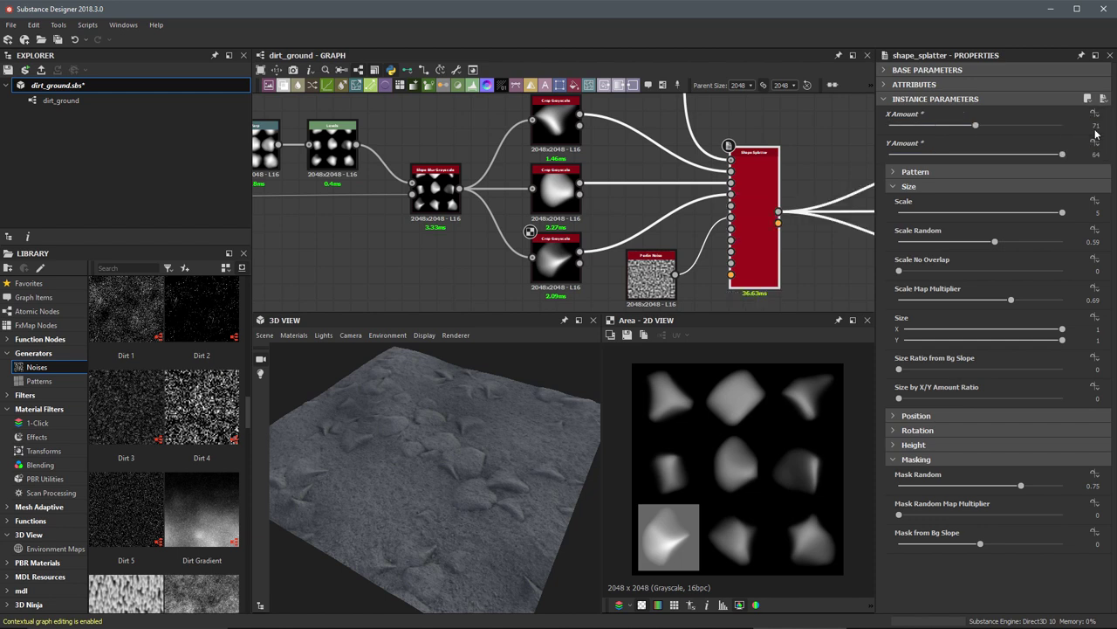
type("17")
key("Return")
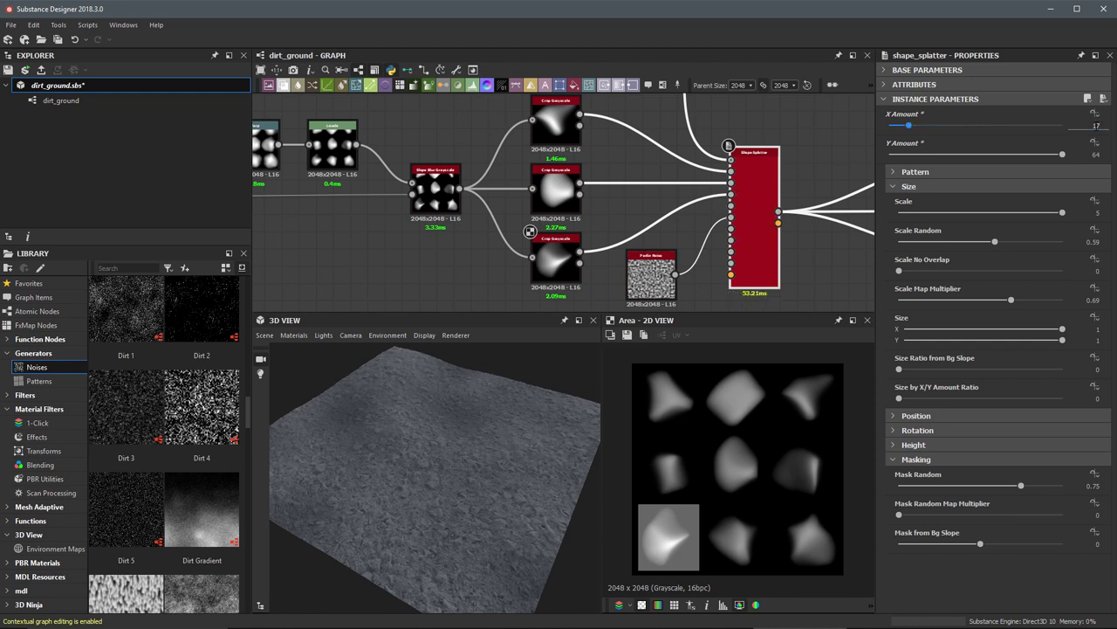
double_click(1098, 154)
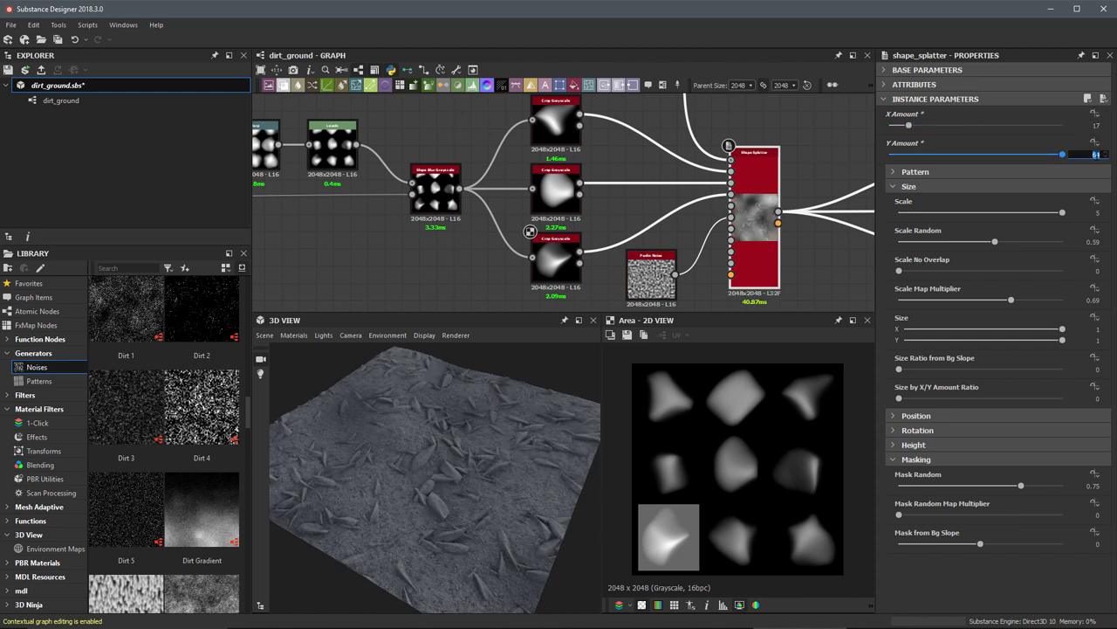
type("17")
key("Return")
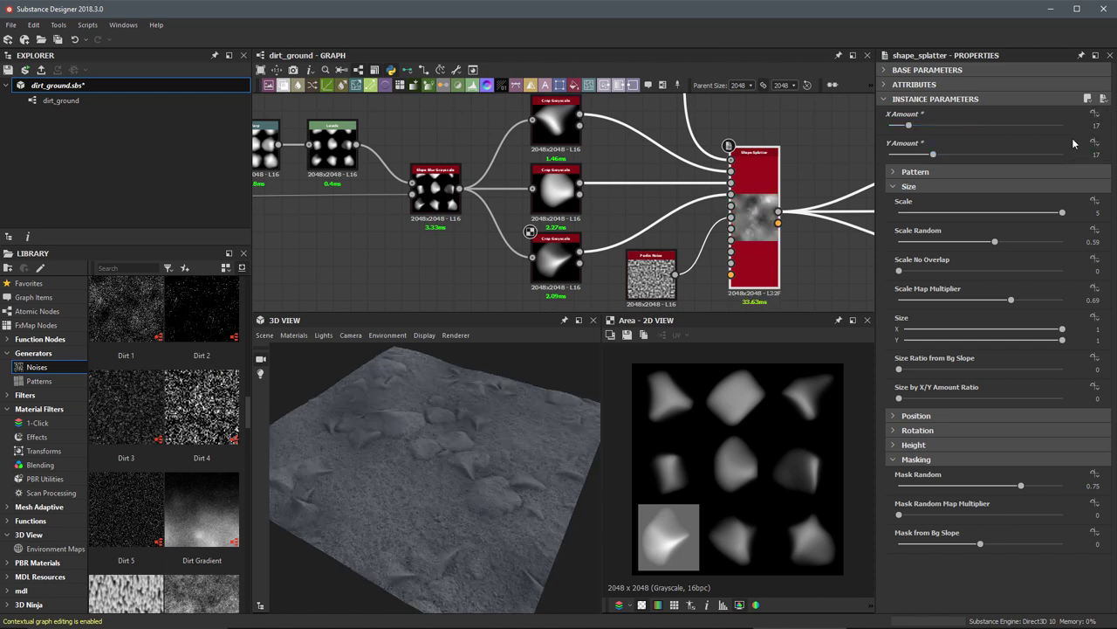
Step: Lower the Shape Splatter's Height Offset to -0.85 to sink the rocks into the ground
left_click(897, 187)
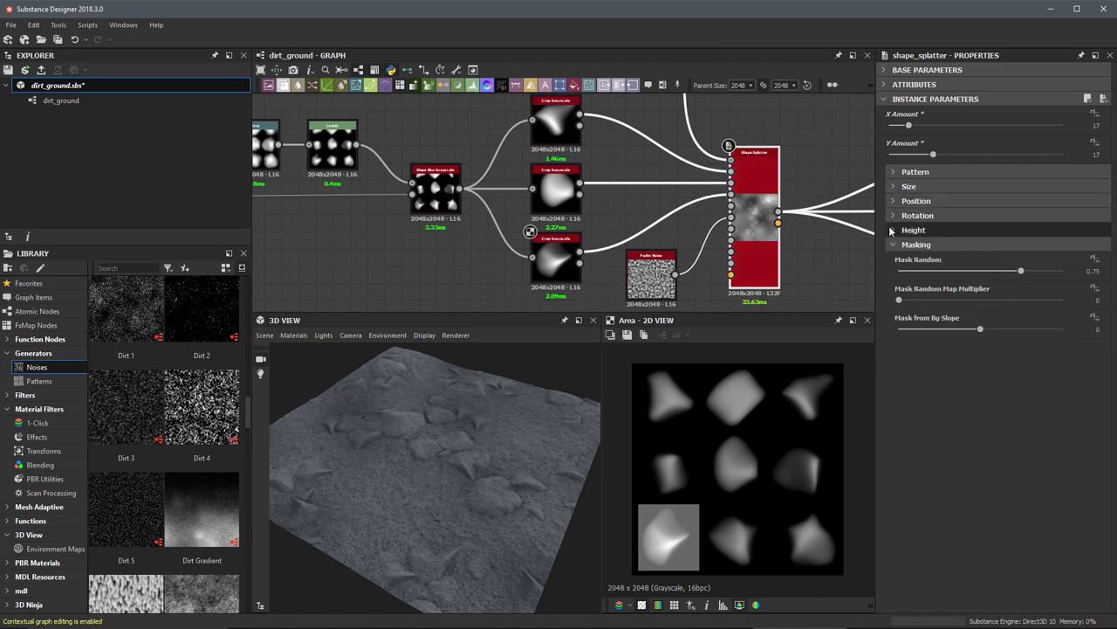
left_click(893, 231)
left_click(923, 288)
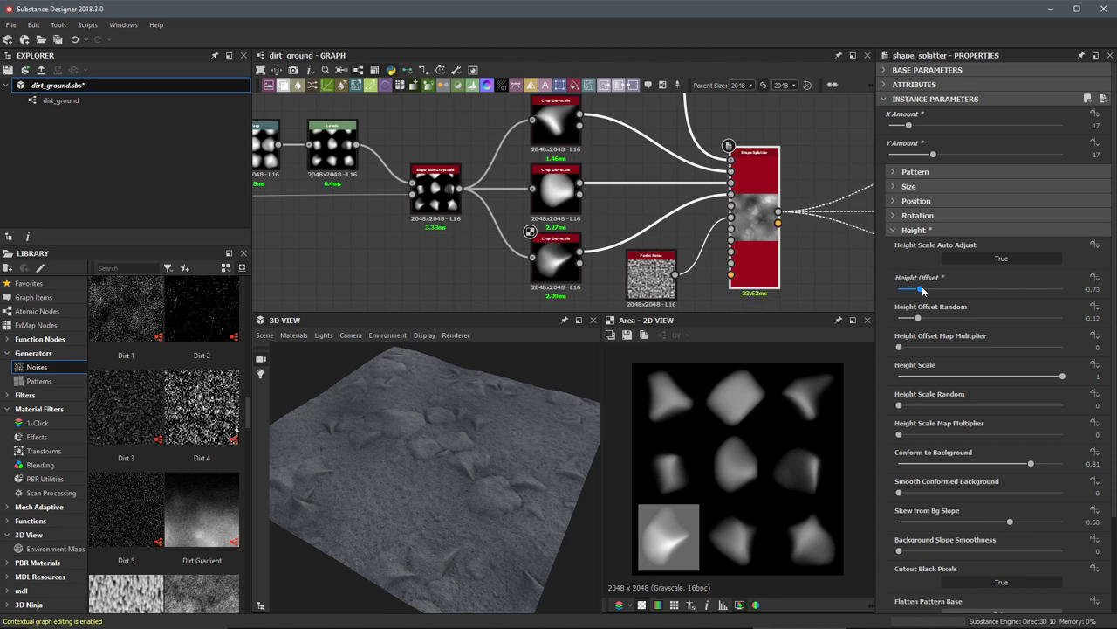
left_click_drag(923, 289, 910, 289)
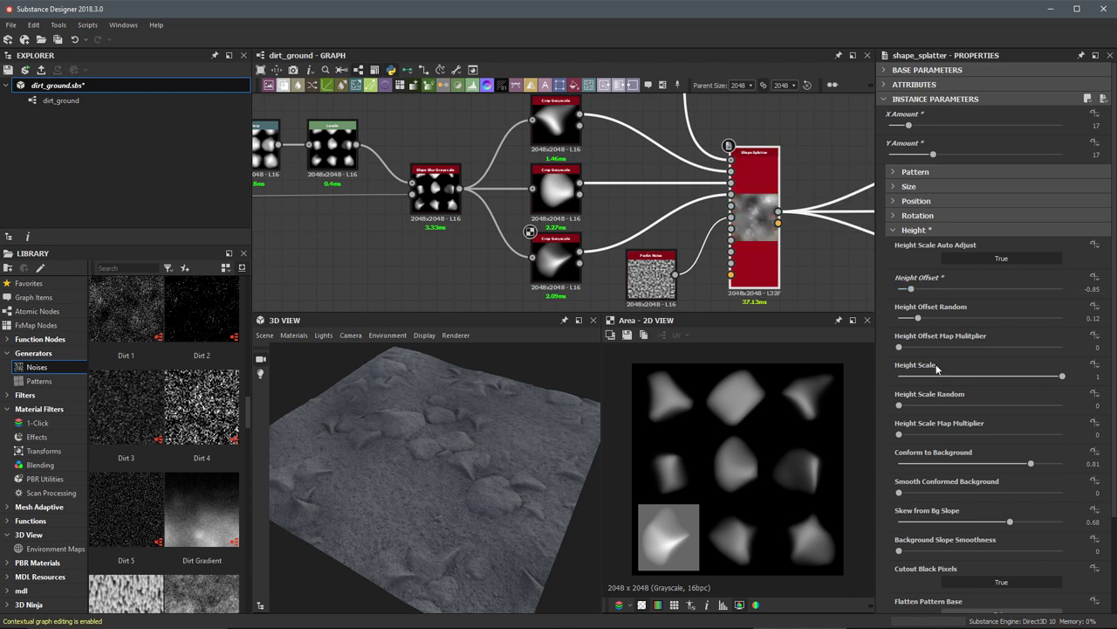
Step: Reduce the Shape Splatter's Height Offset Random to 0.06 and its Height Scale to 0.75
left_click_drag(915, 319, 908, 320)
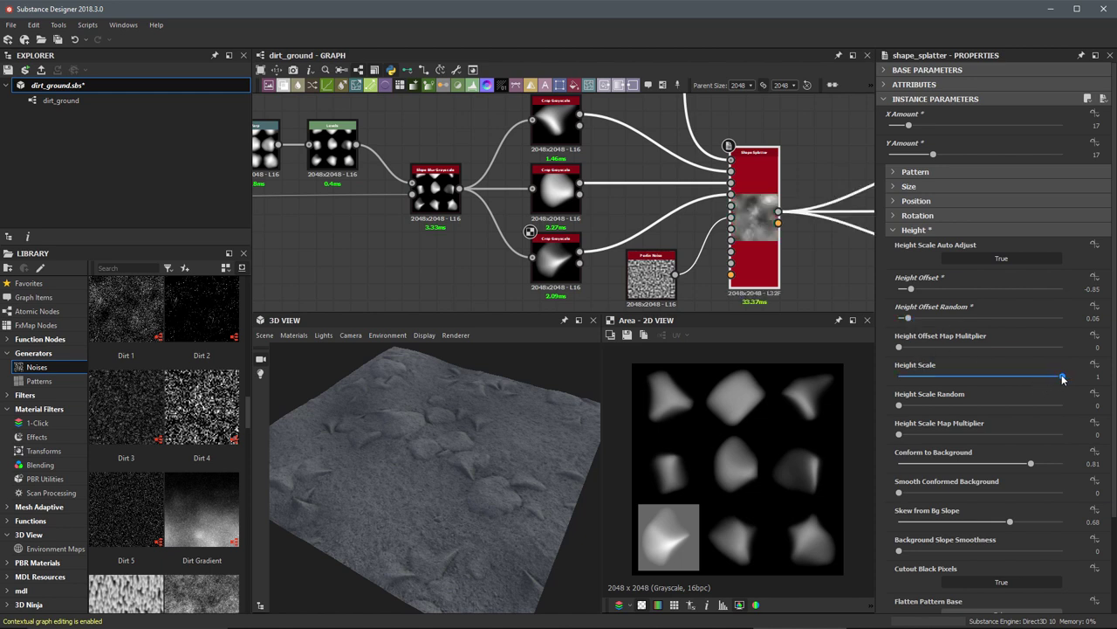
left_click_drag(1062, 377, 1021, 378)
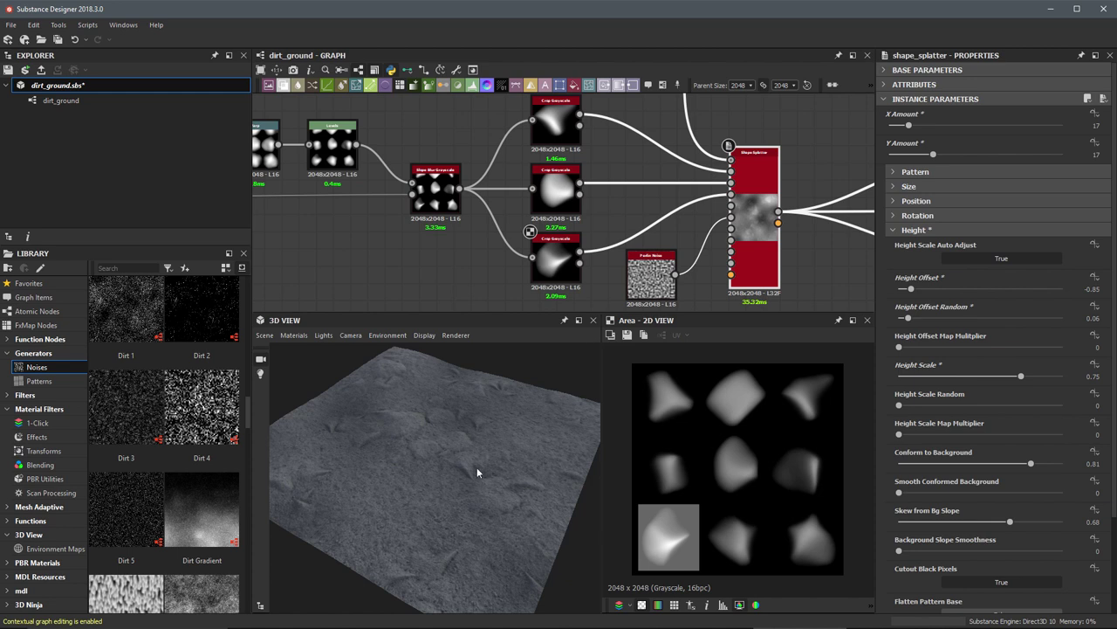
mouse_move(477, 473)
left_mouse_down()
mouse_move(511, 507)
mouse_move(483, 476)
left_mouse_up()
Step: Set the Shape Splatter's Mask Random to 0.65 and check the rock coverage on the 3D ground
scroll(958, 467, "down", 3)
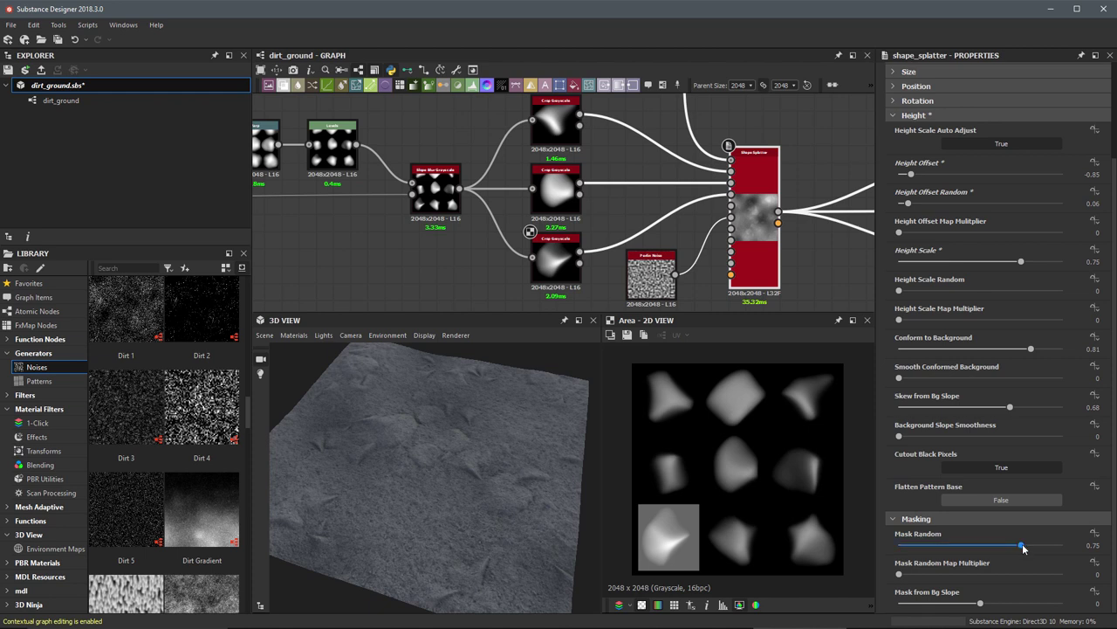
left_click_drag(1023, 548, 989, 547)
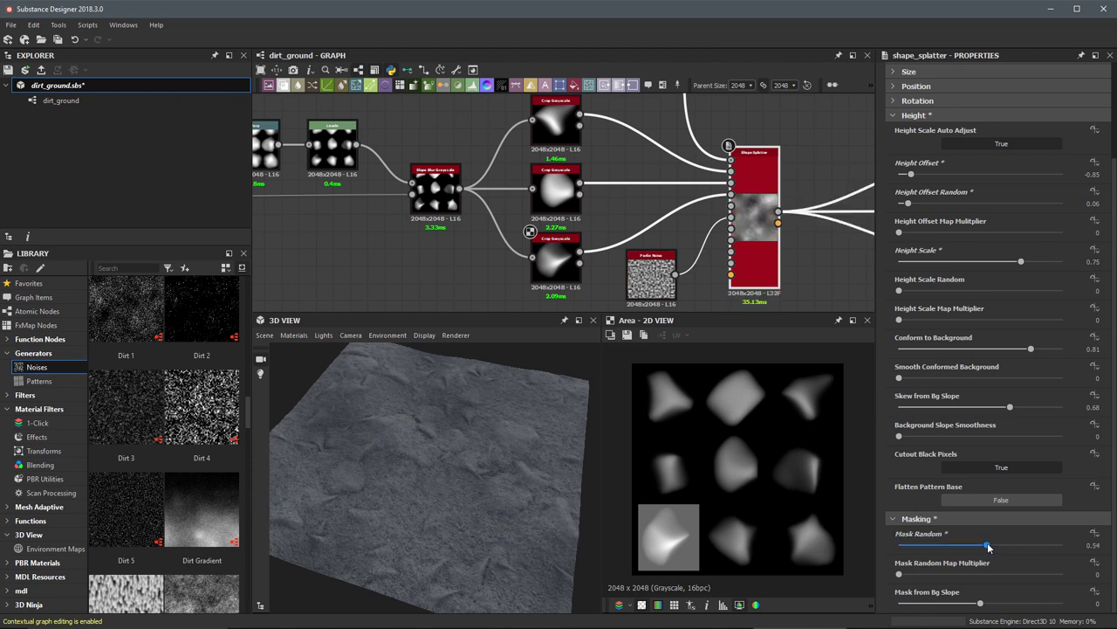
double_click(1092, 545)
key("BackSpace")
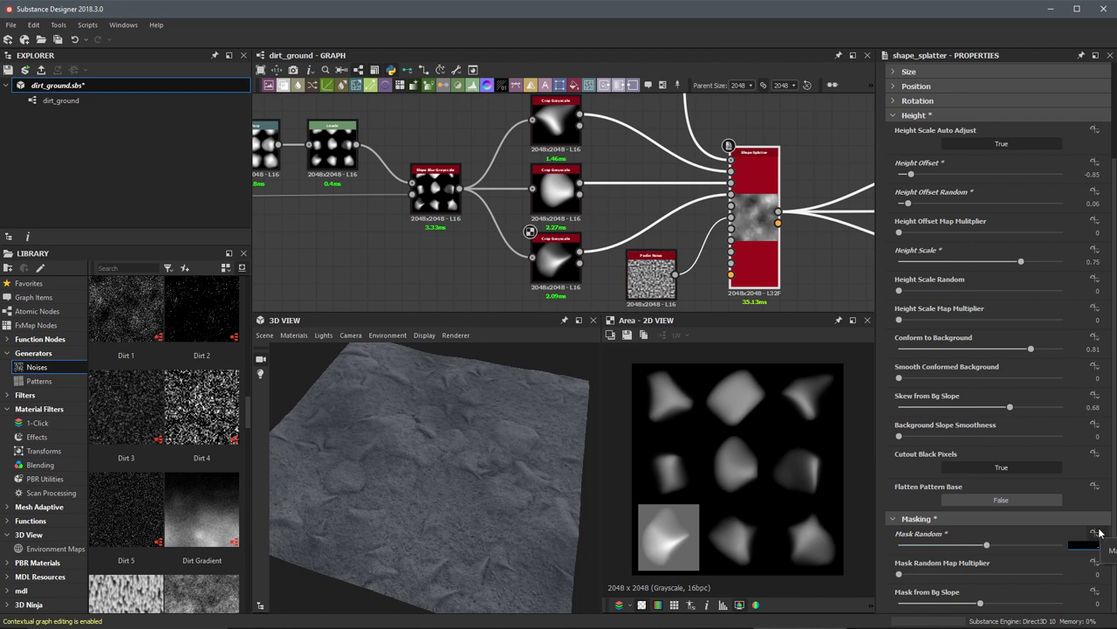
type(".65")
key("Return")
left_click_drag(532, 489, 510, 477)
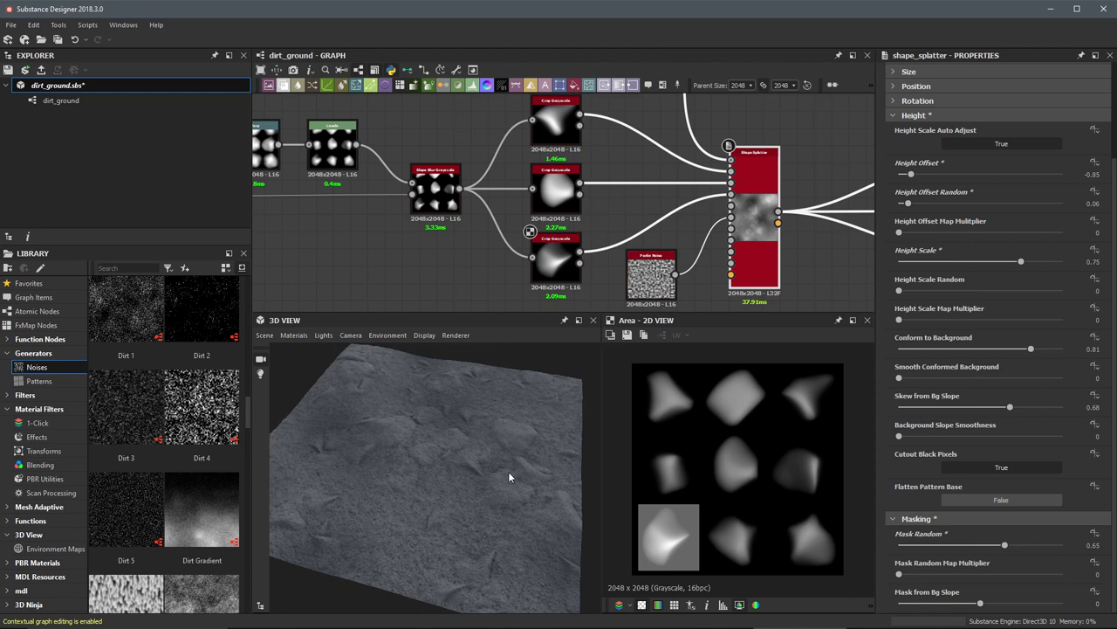